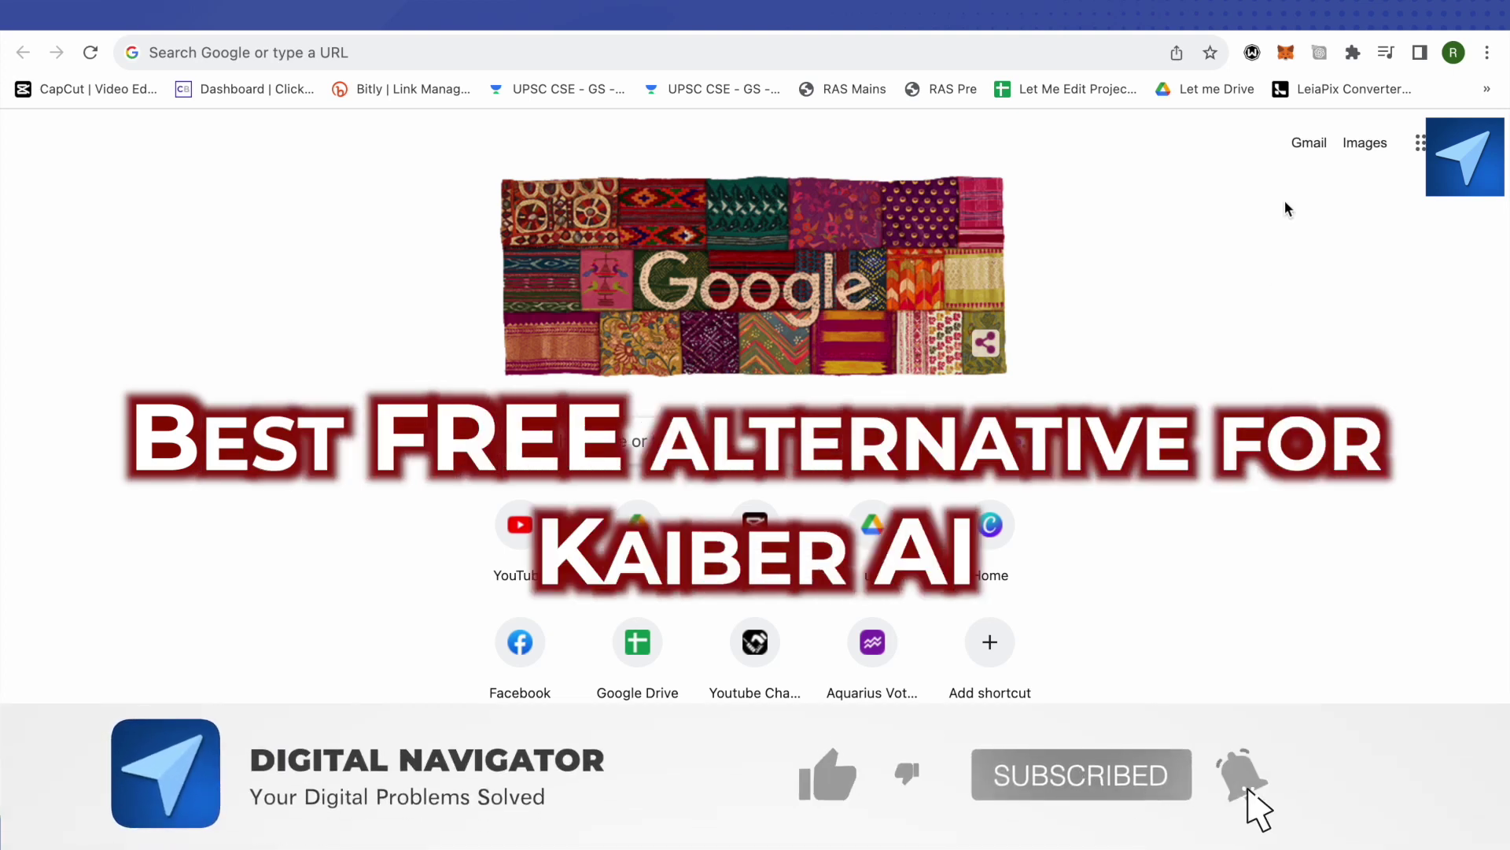
Go to the Genmo site (alpha.genmo.ai) from the bookmark
left_click(1320, 52)
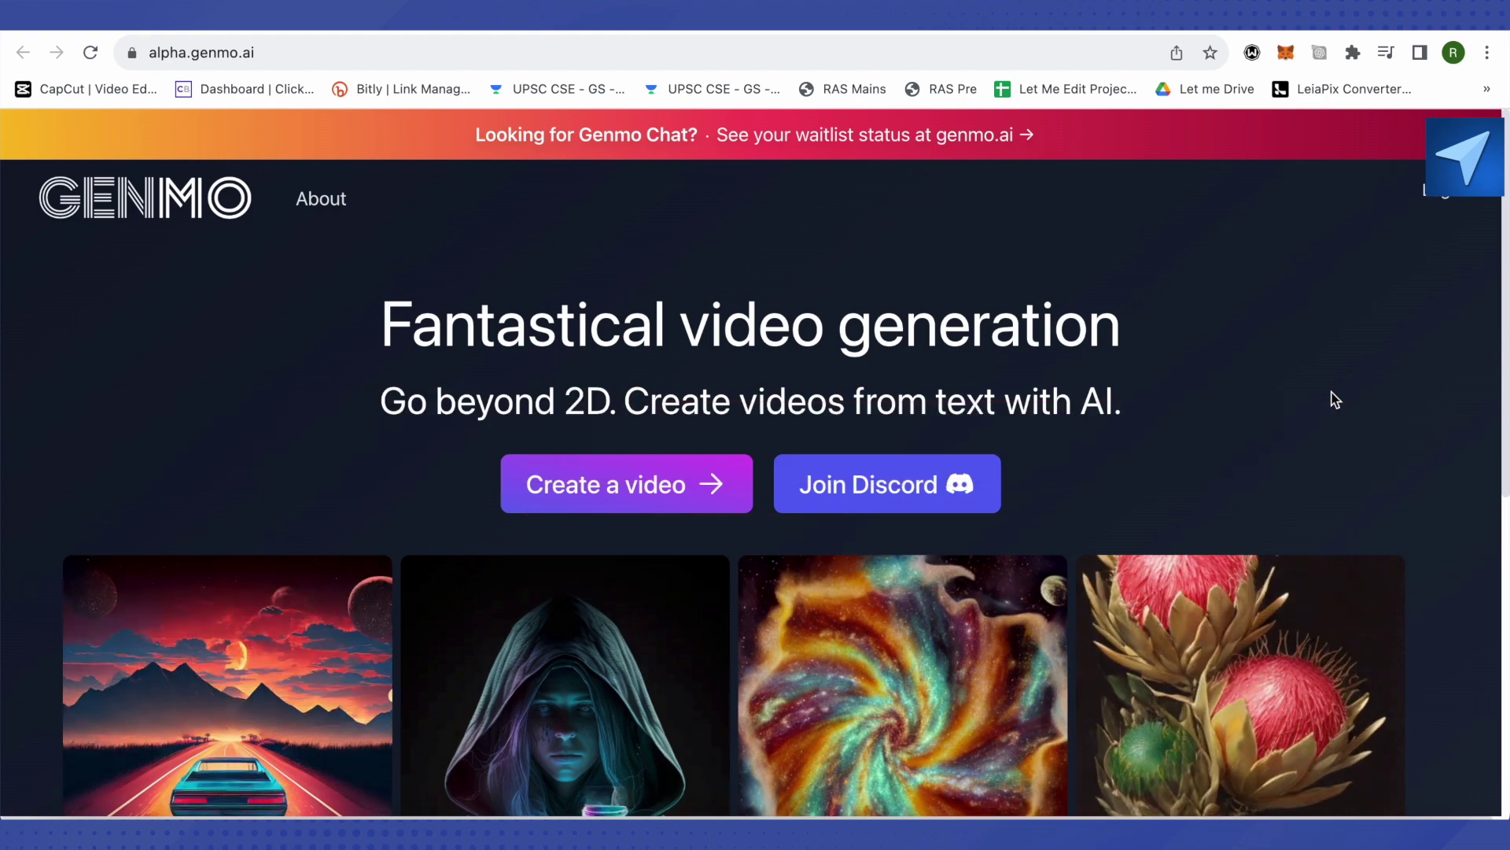
scroll(1335, 400, "down", 1)
scroll(1417, 396, "down", 3)
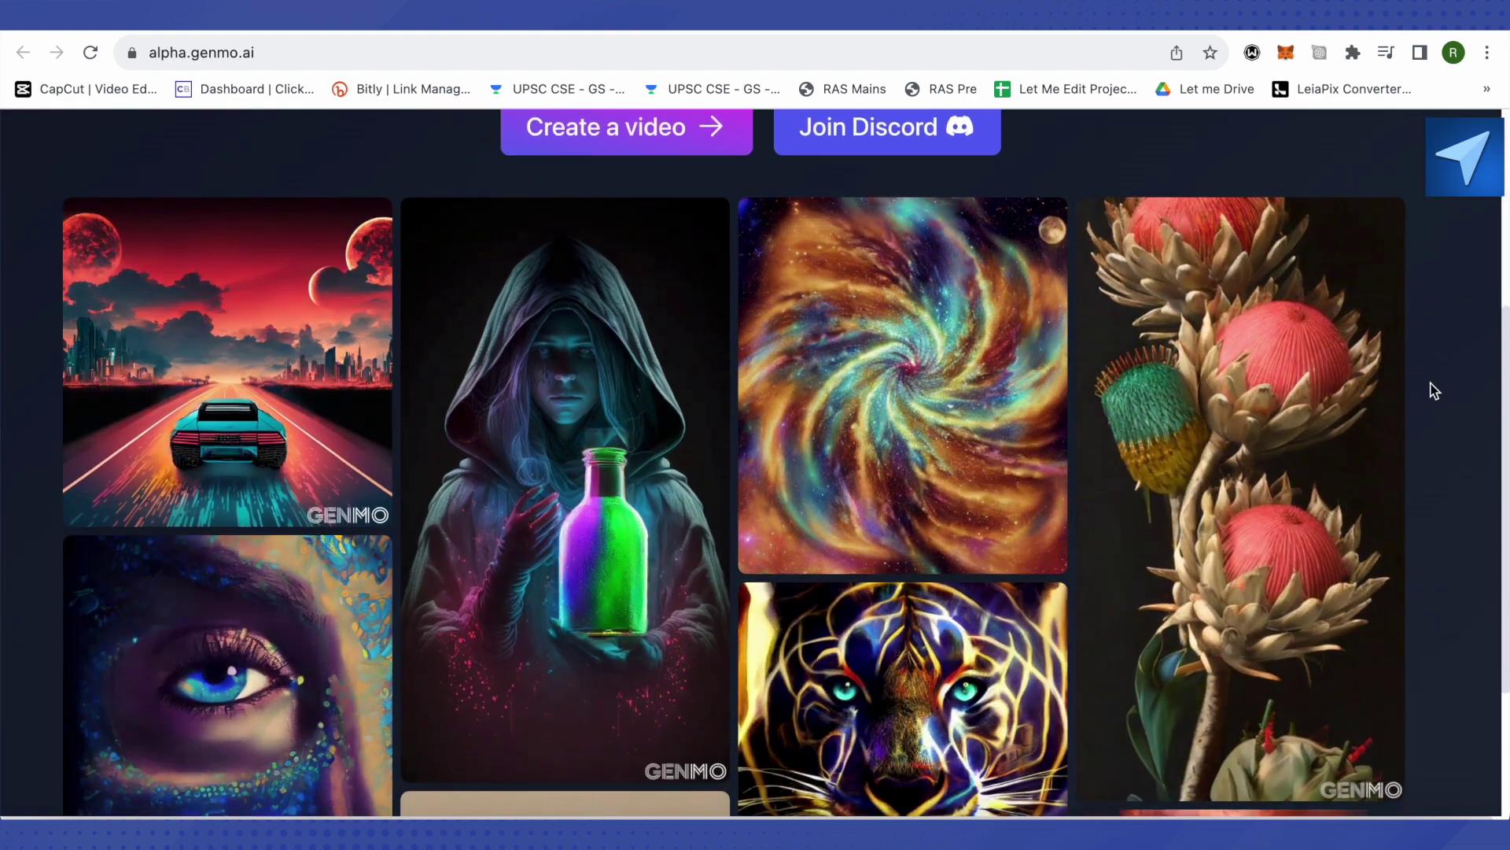
scroll(1434, 389, "down", 3)
scroll(1434, 389, "up", 5)
scroll(1348, 375, "up", 3)
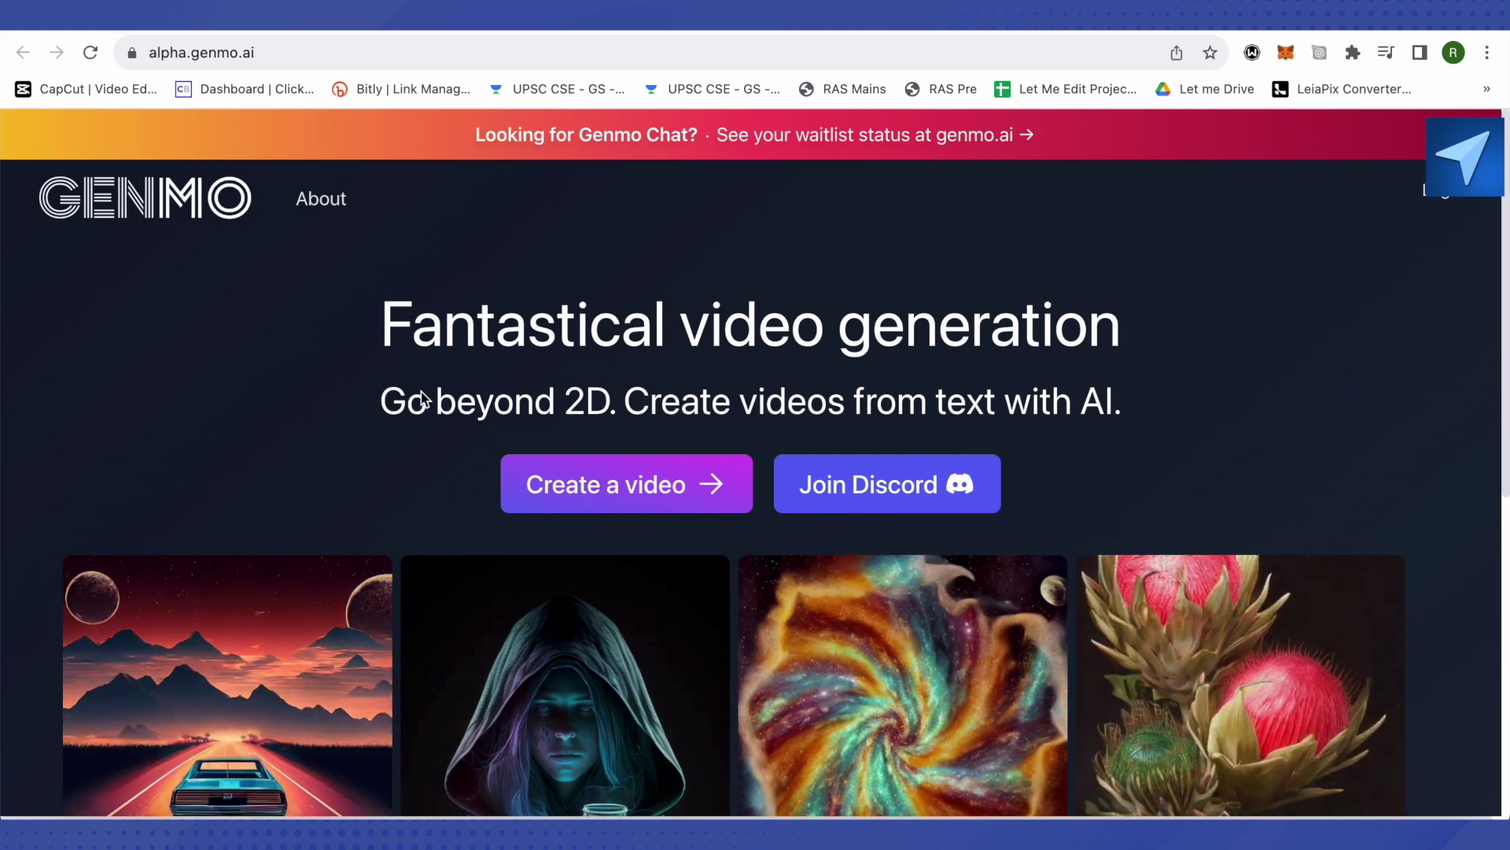
mouse_move(566, 490)
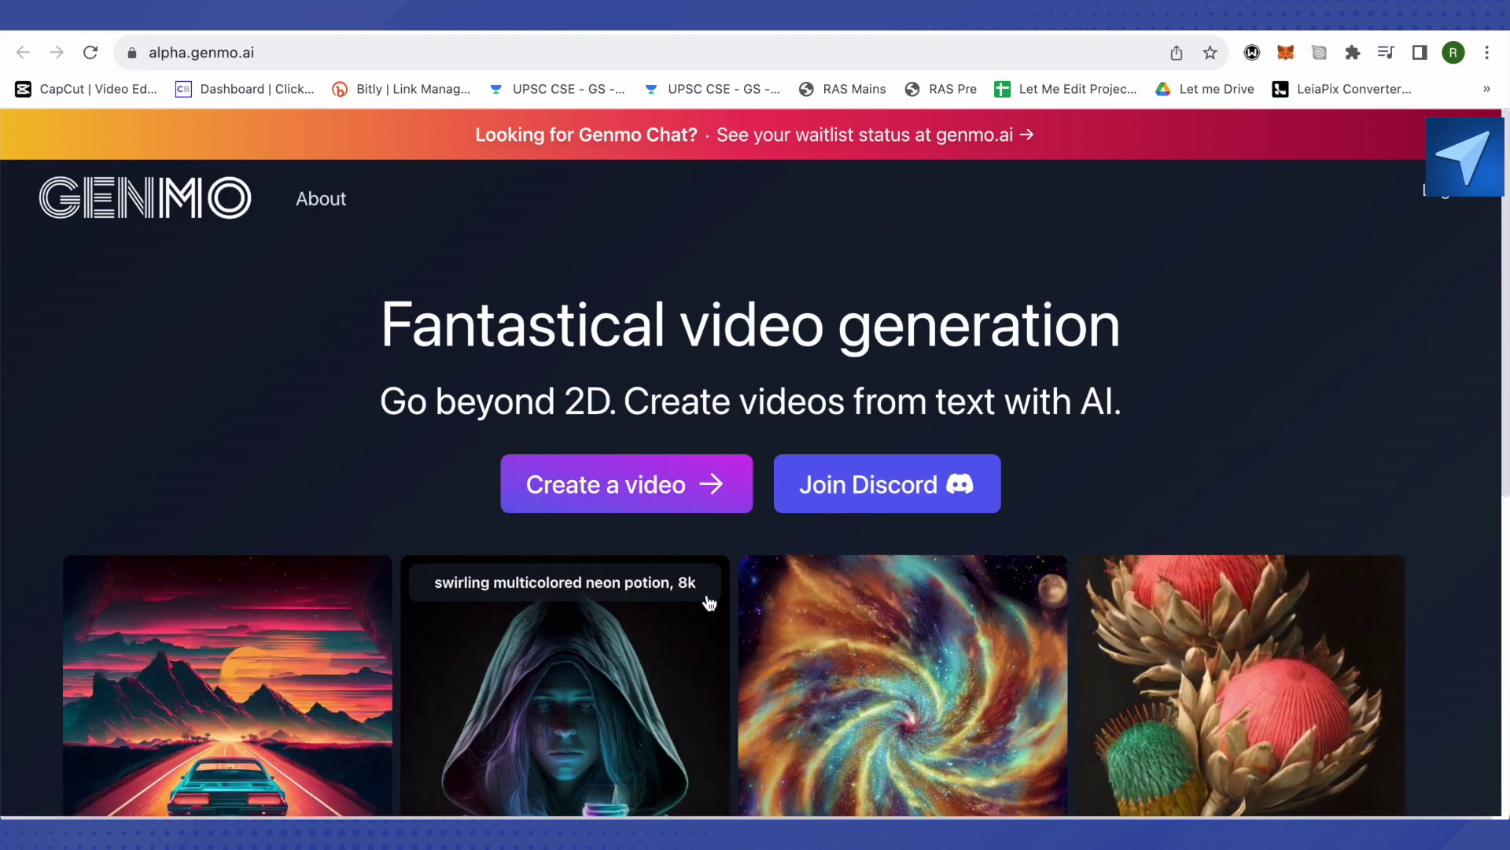
Sign in with Google and reach the Text-to-video creation page from the home page
left_click(594, 497)
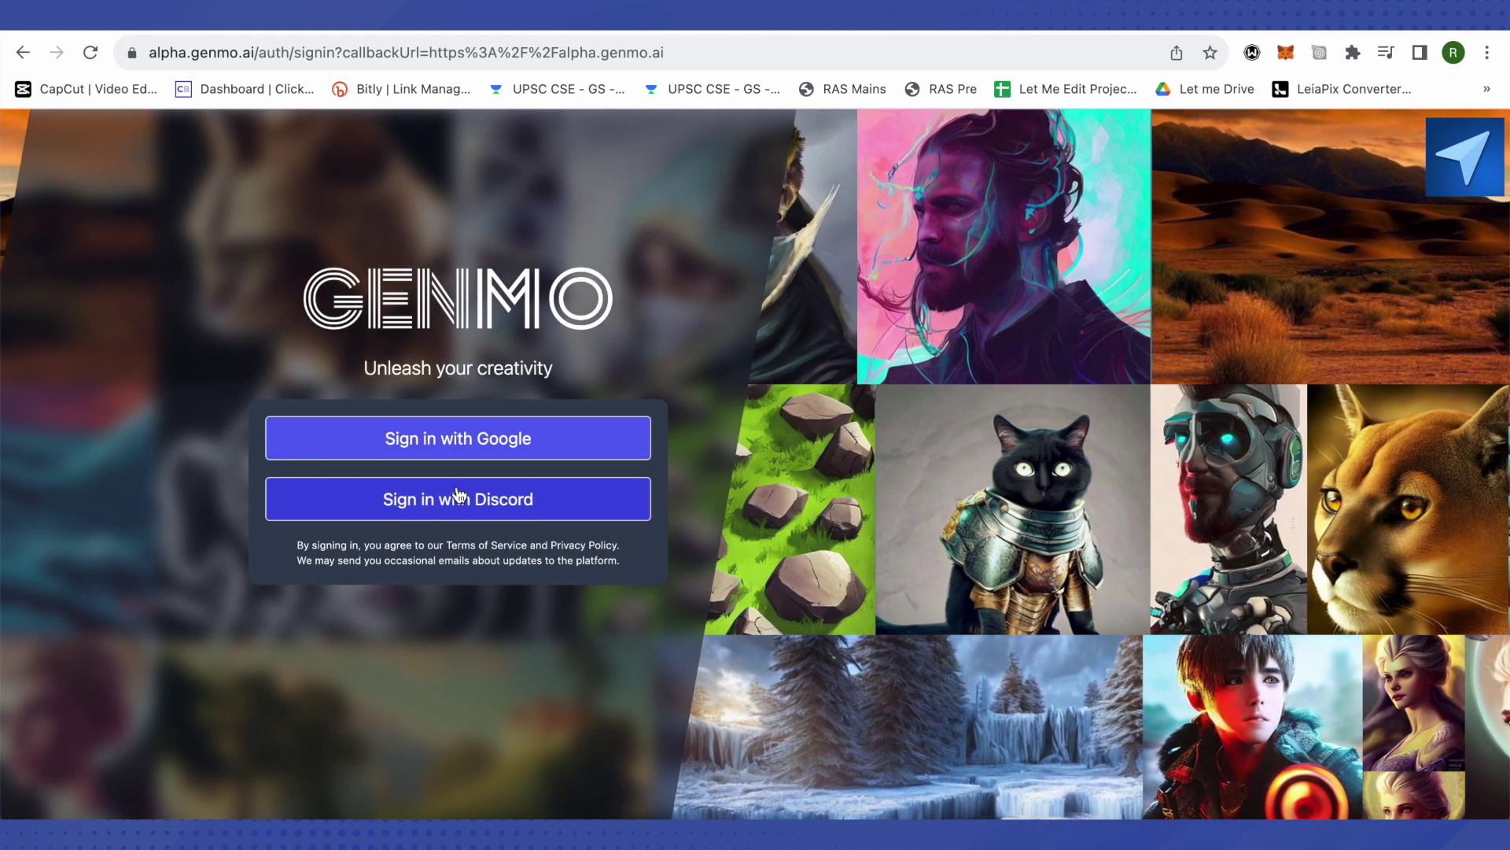
left_click(458, 438)
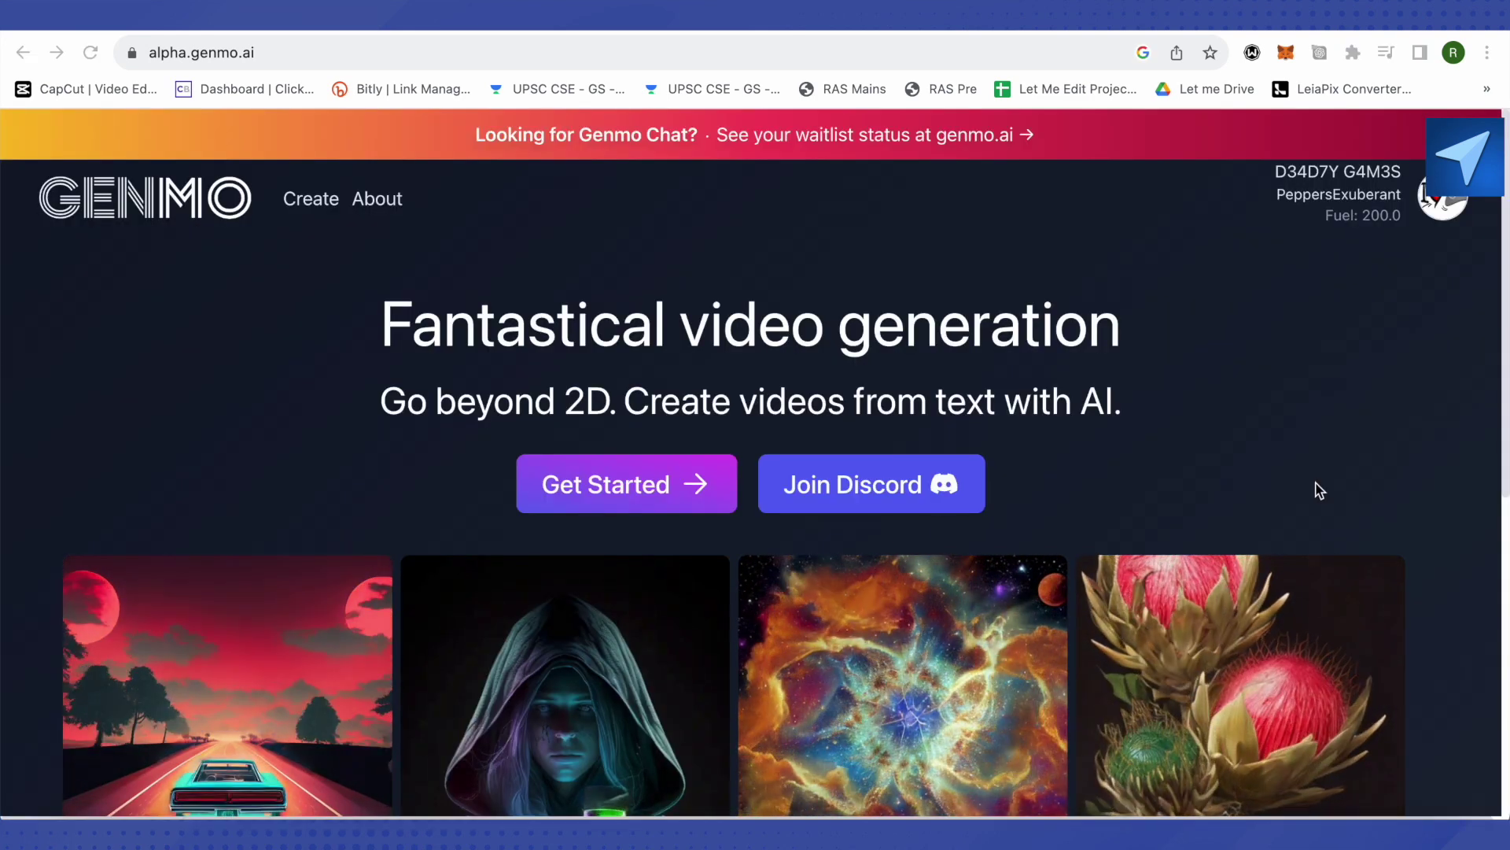
left_click_drag(1405, 215, 1393, 218)
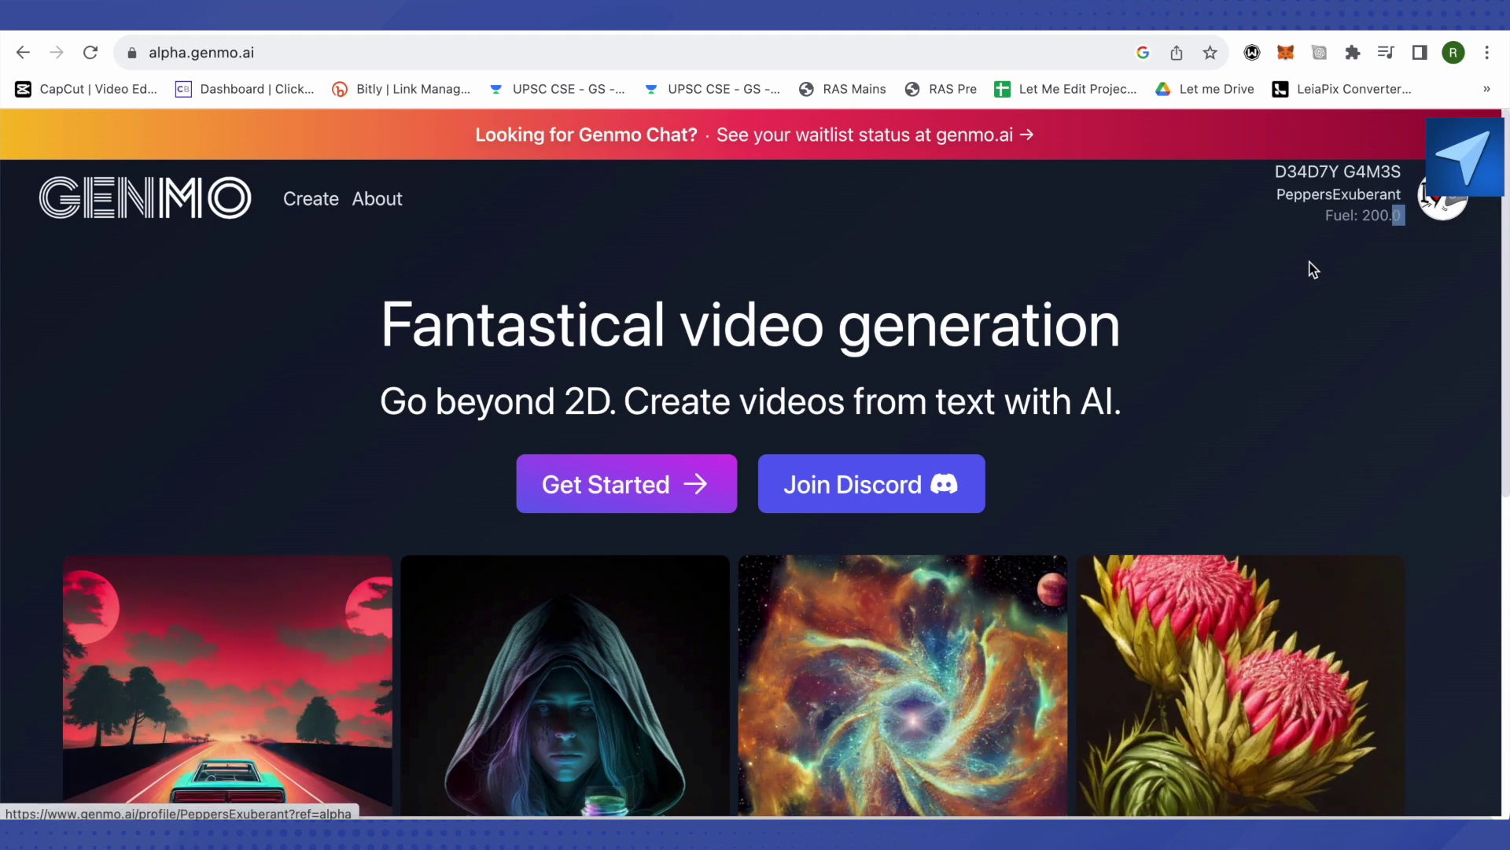
left_click(1312, 269)
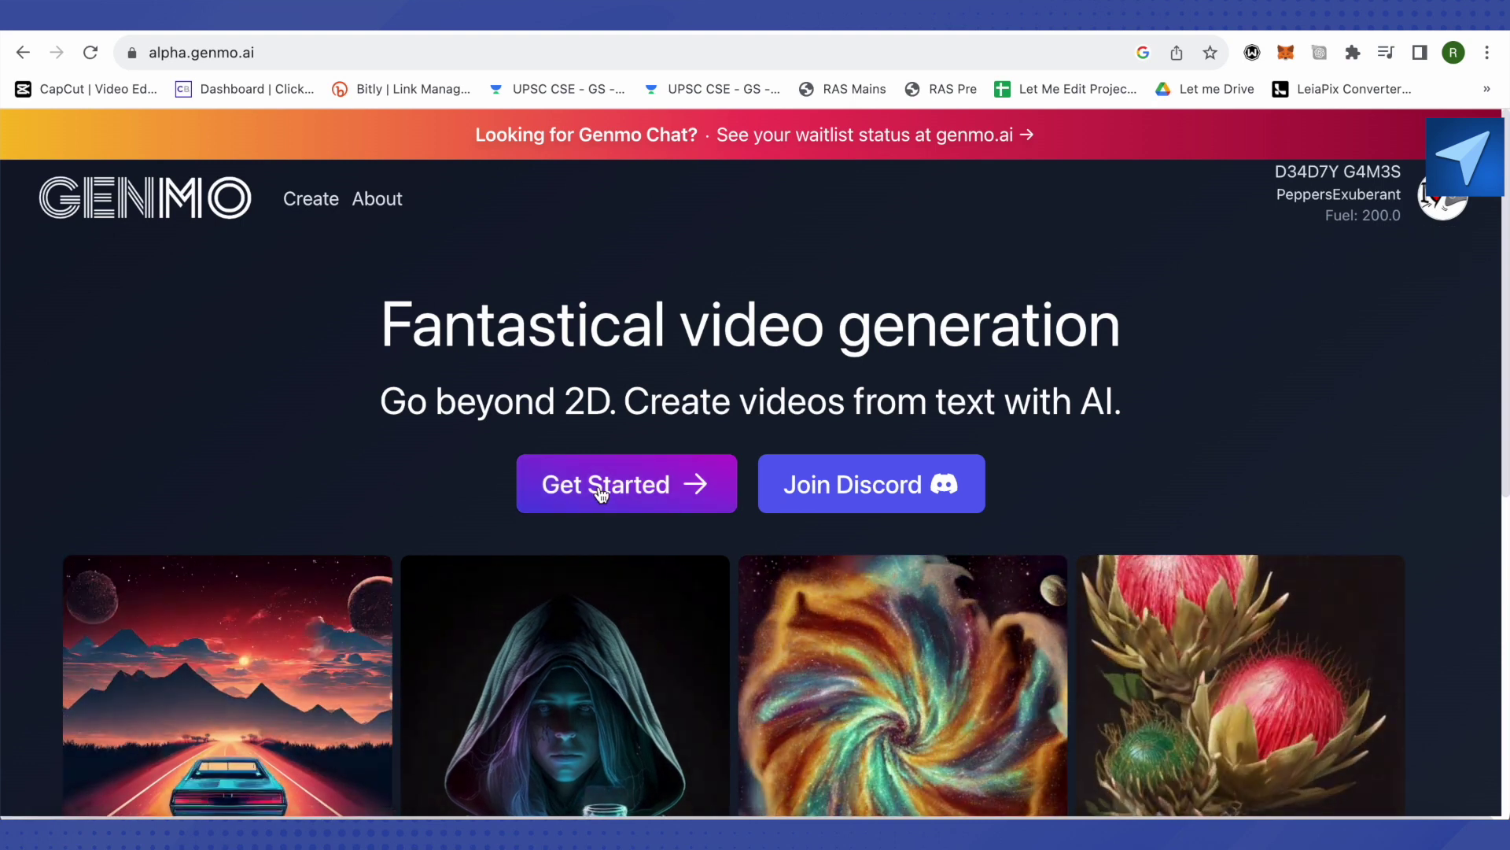
left_click(601, 492)
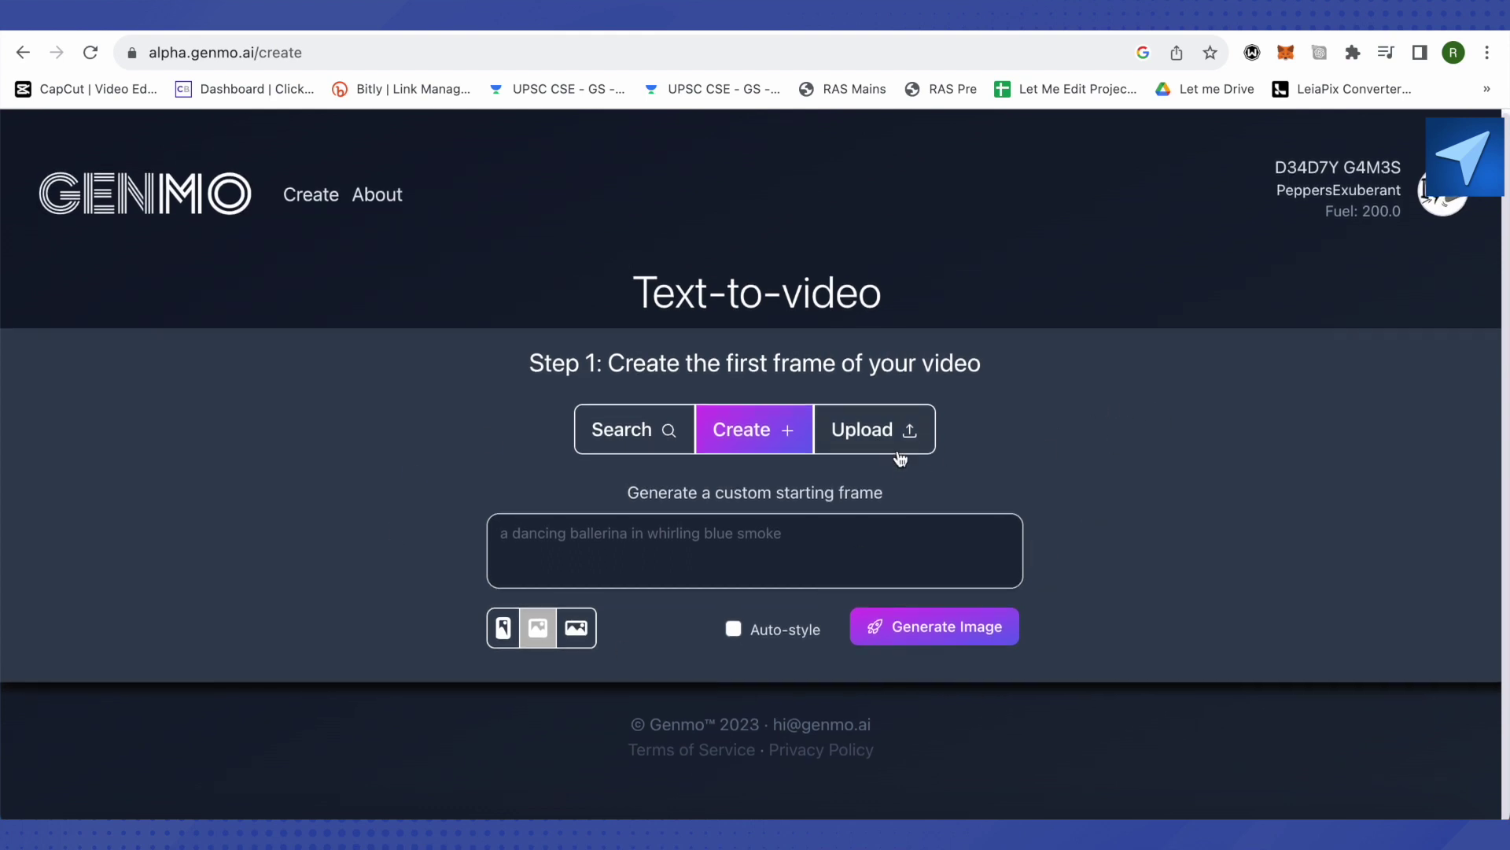
Try the landscape, portrait and square aspect ratios, settling on a square starting frame
left_click(579, 628)
left_click(540, 628)
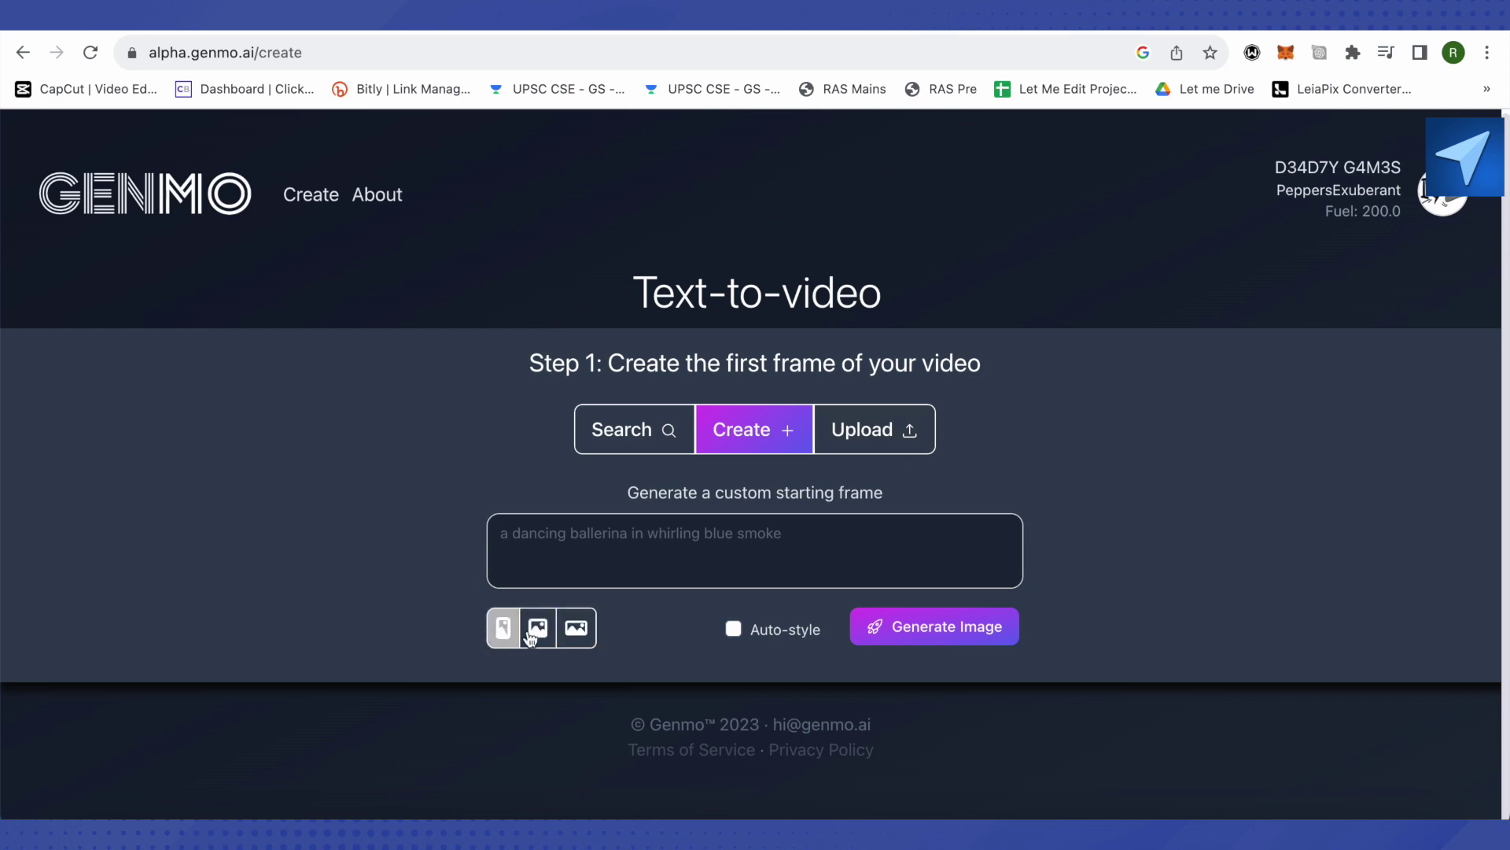
left_click(538, 628)
left_click(505, 627)
left_click(577, 632)
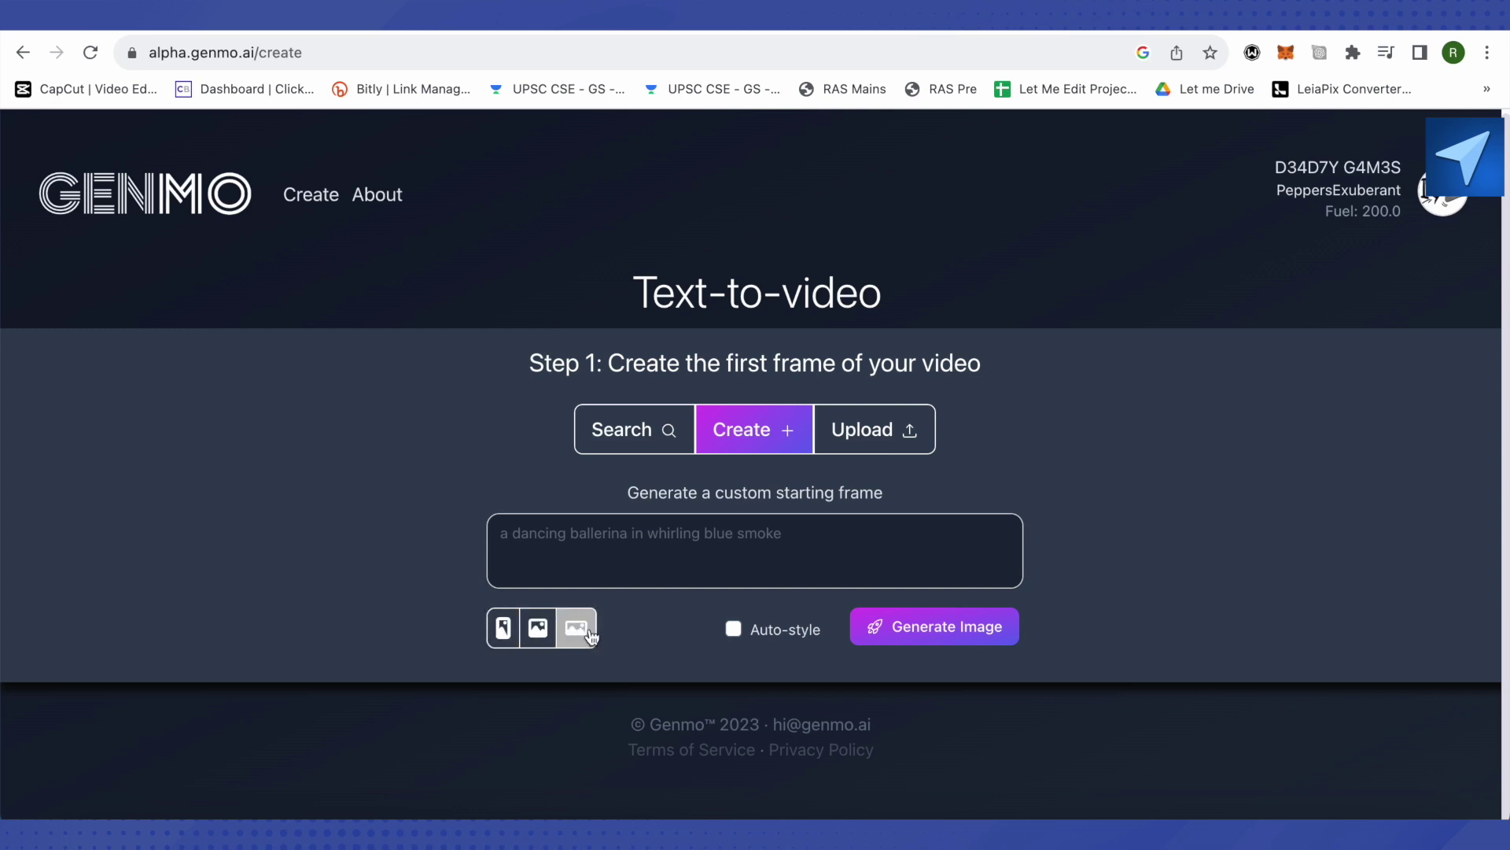
left_click(504, 631)
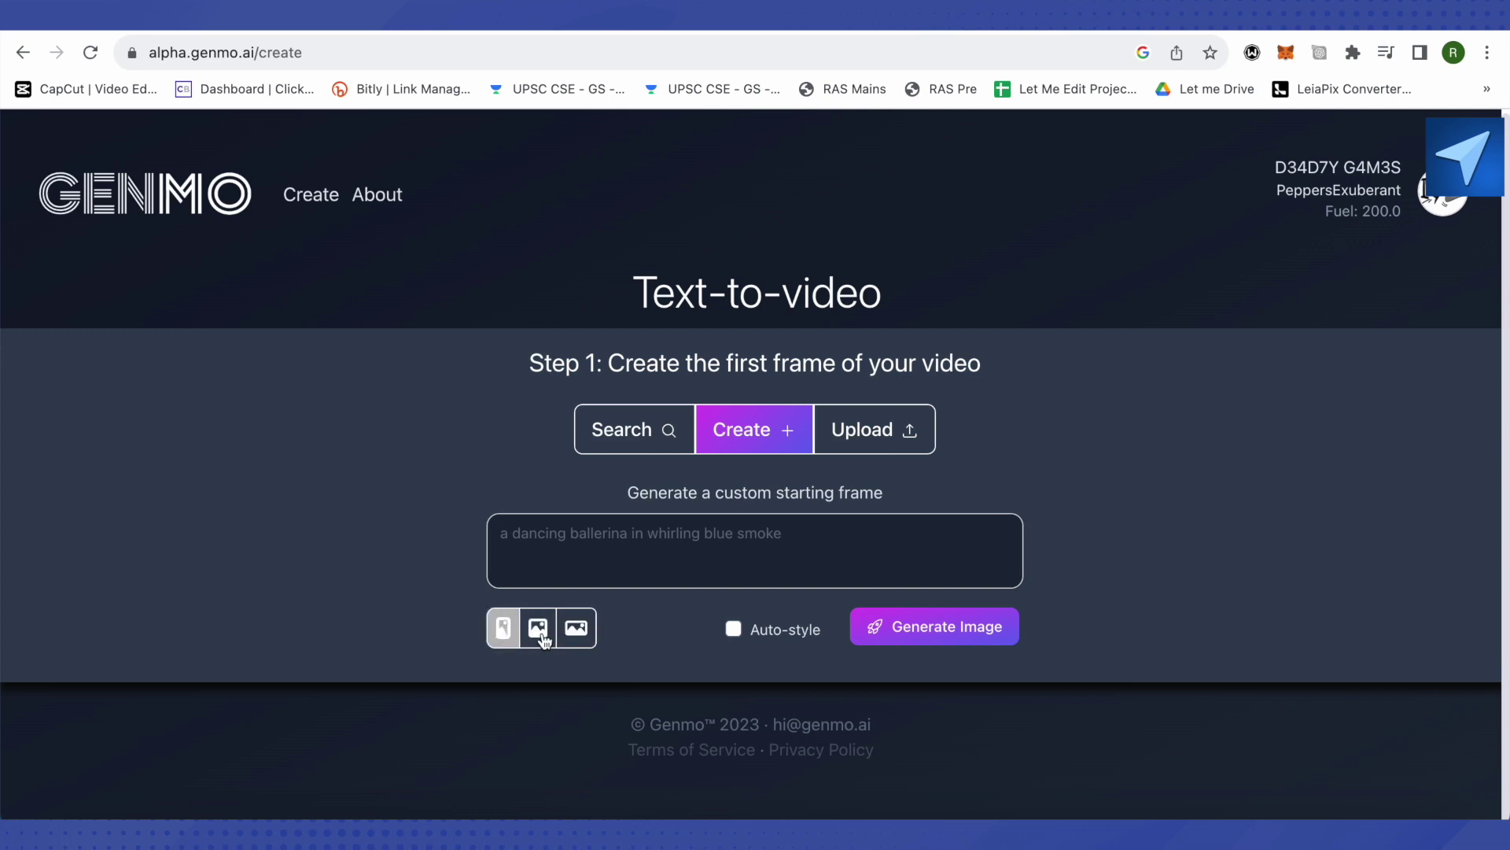
left_click(538, 631)
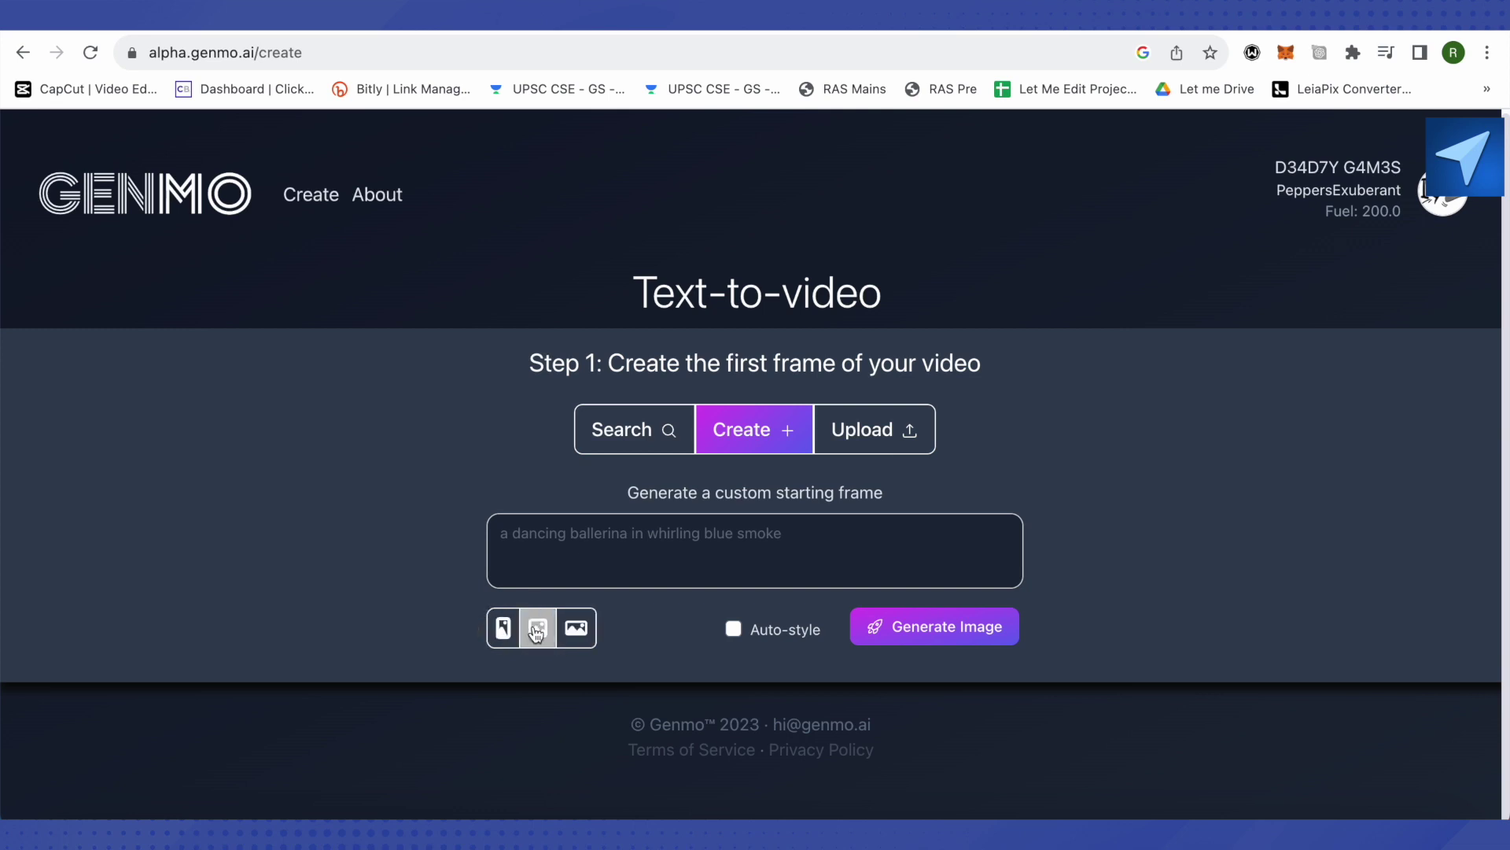
left_click(578, 631)
left_click(538, 629)
Switch the starting frame from a text description to uploading the portrait image
left_click(613, 531)
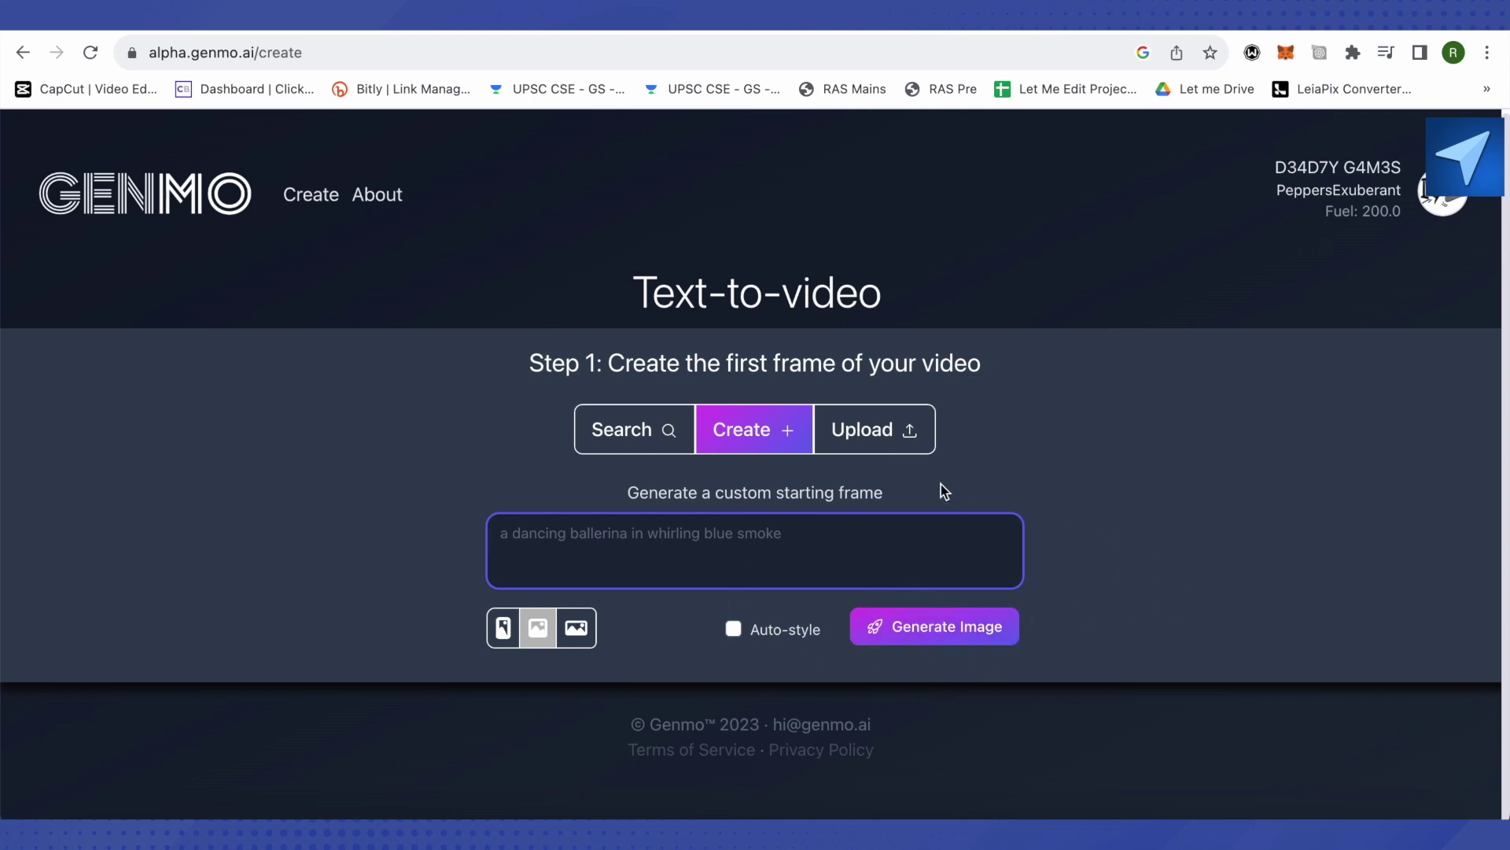
left_click(881, 441)
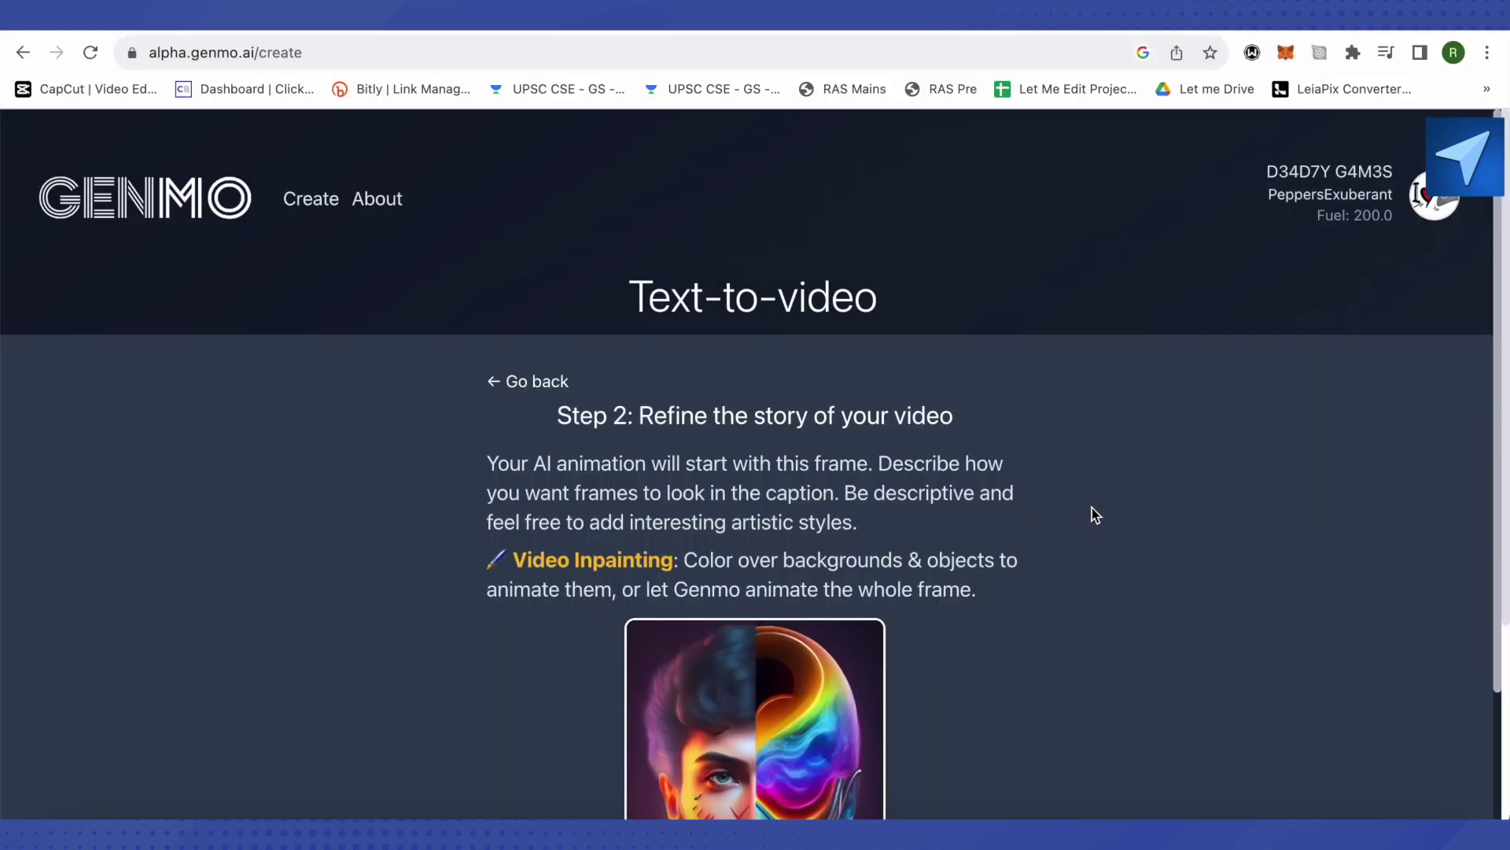
scroll(1092, 508, "down", 4)
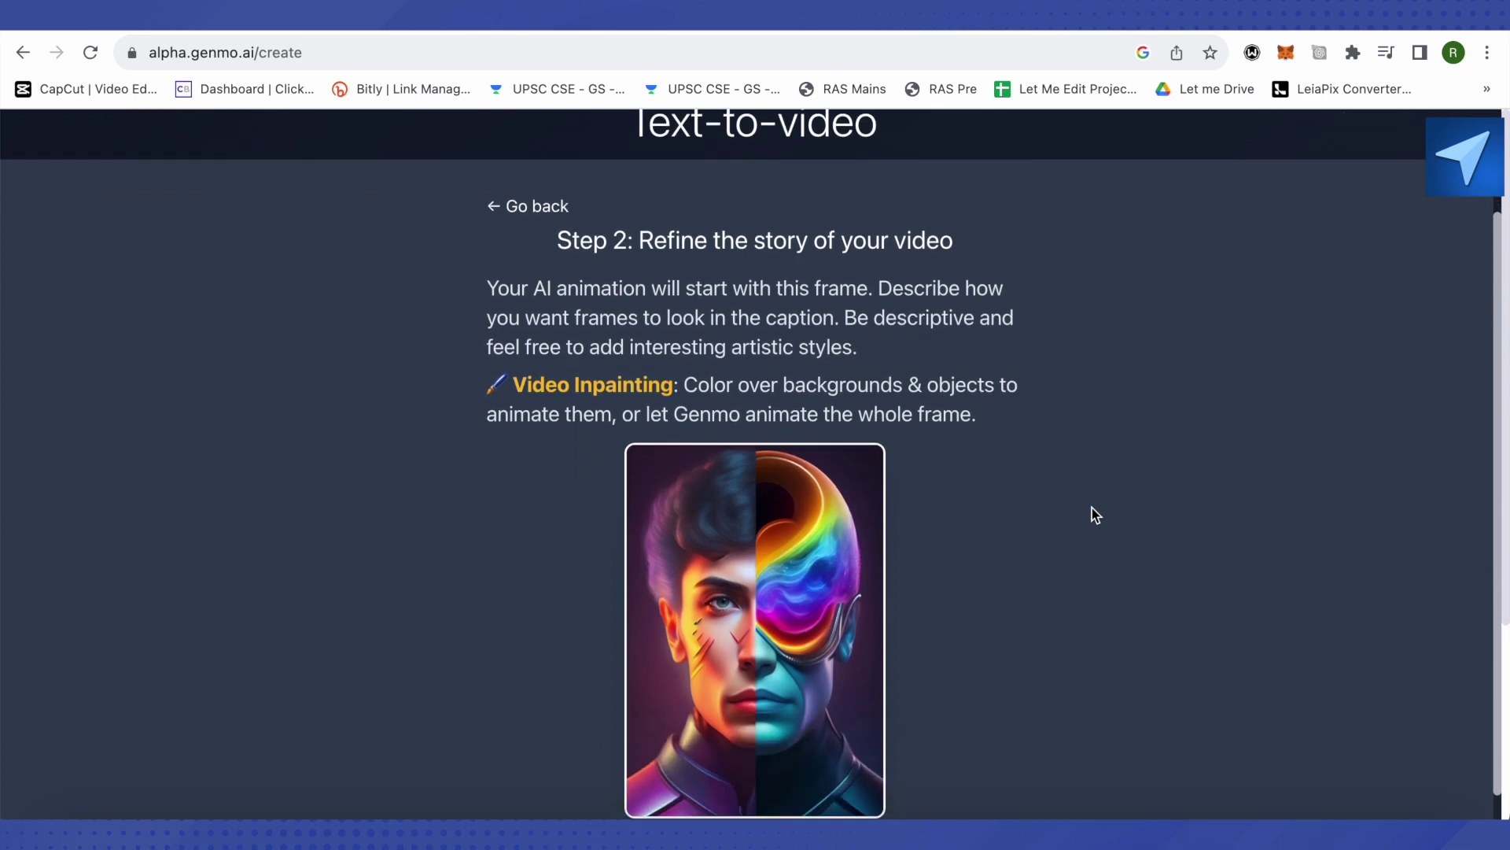
scroll(1091, 508, "down", 3)
scroll(1092, 507, "down", 3)
scroll(1091, 508, "down", 2)
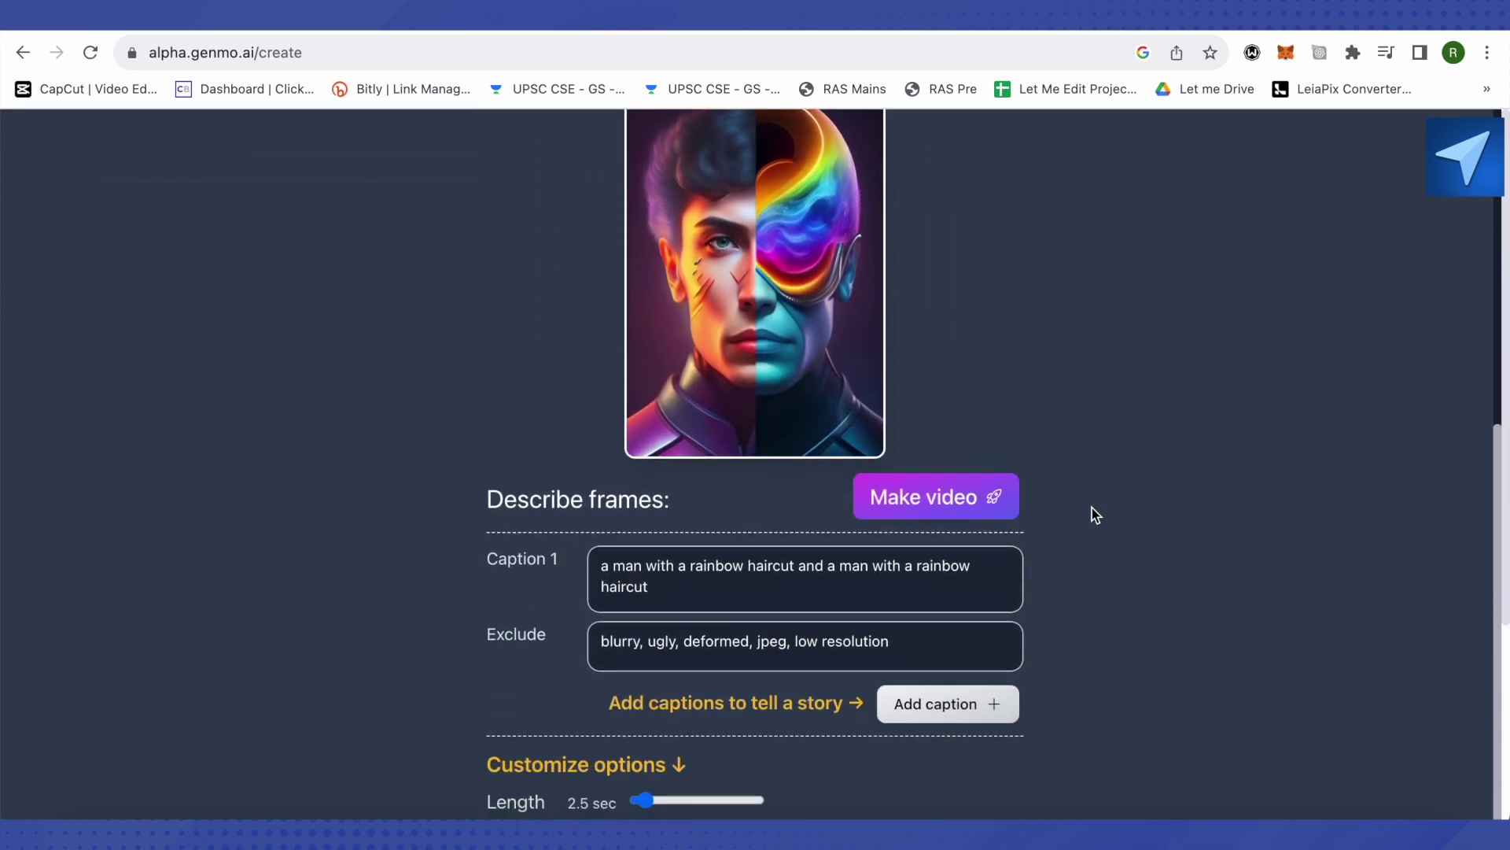
scroll(1091, 508, "down", 3)
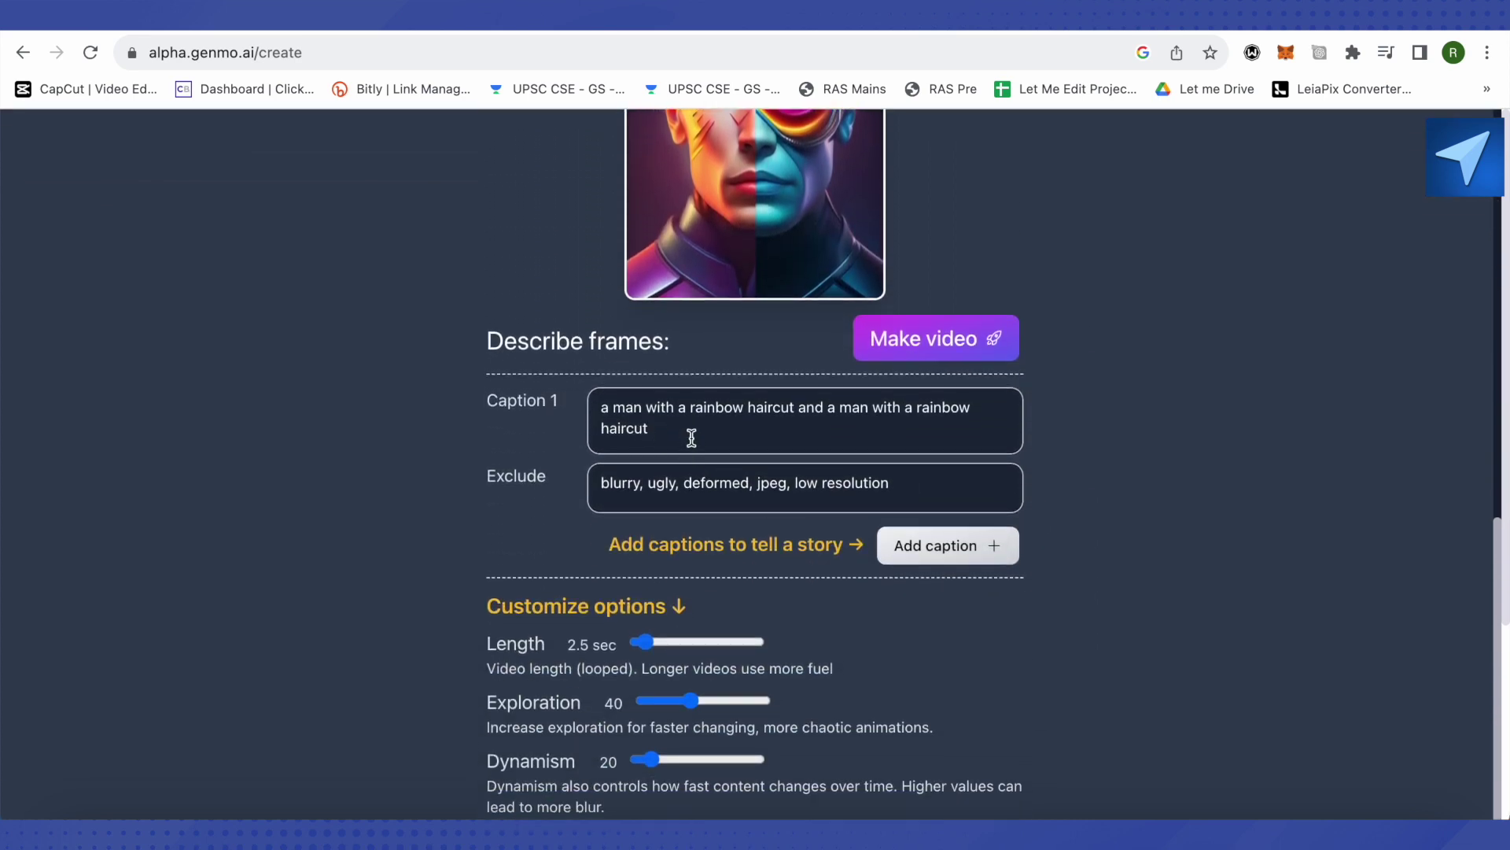
Add a second caption slot after the first and place the cursor in Caption 2
left_click_drag(692, 437, 561, 407)
left_click(748, 422)
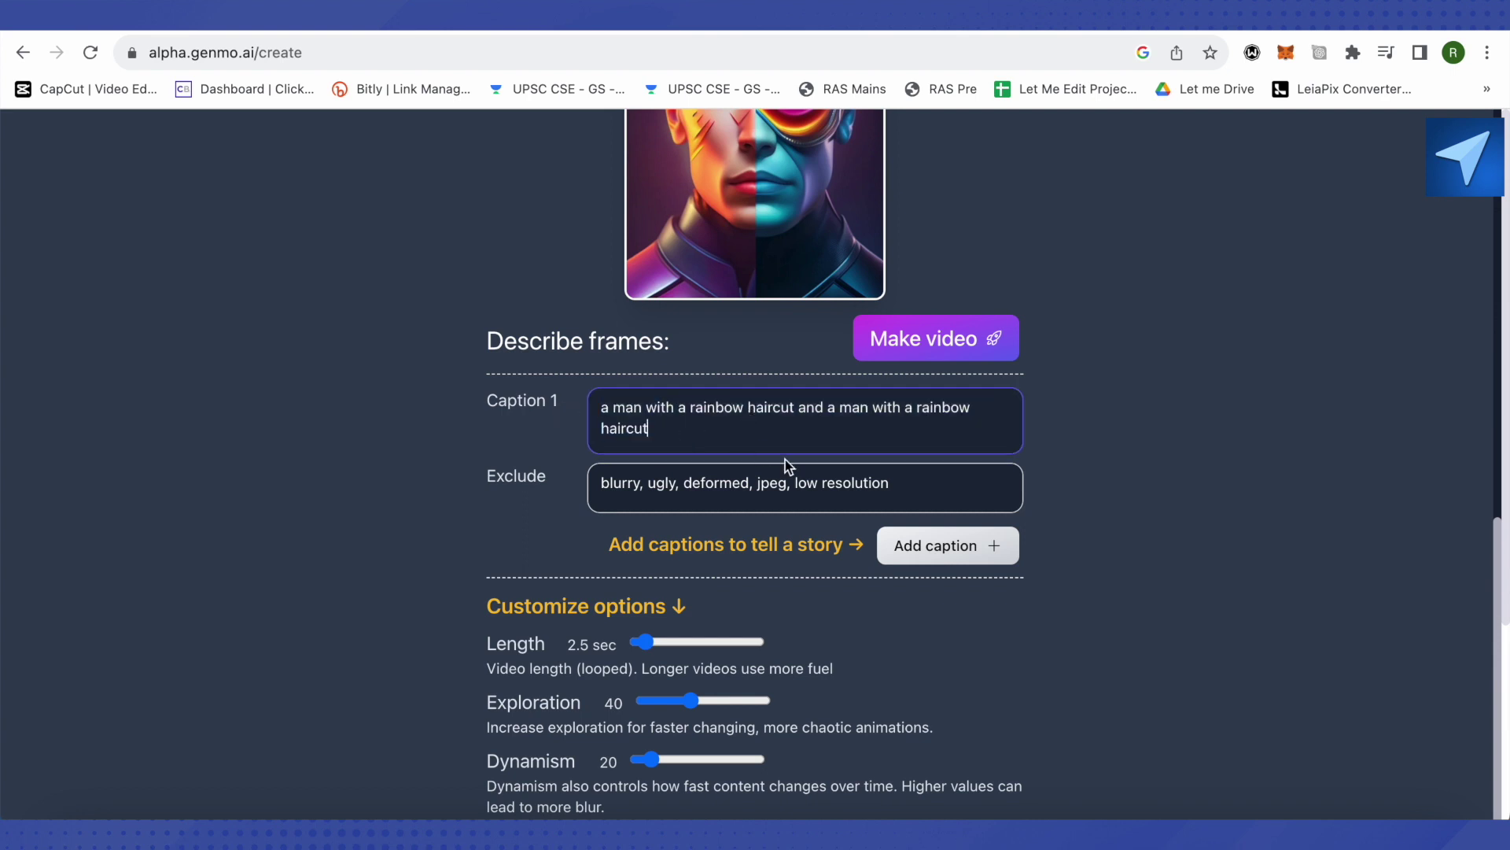
scroll(784, 459, "up", 2)
left_click(944, 743)
scroll(1092, 704, "down", 2)
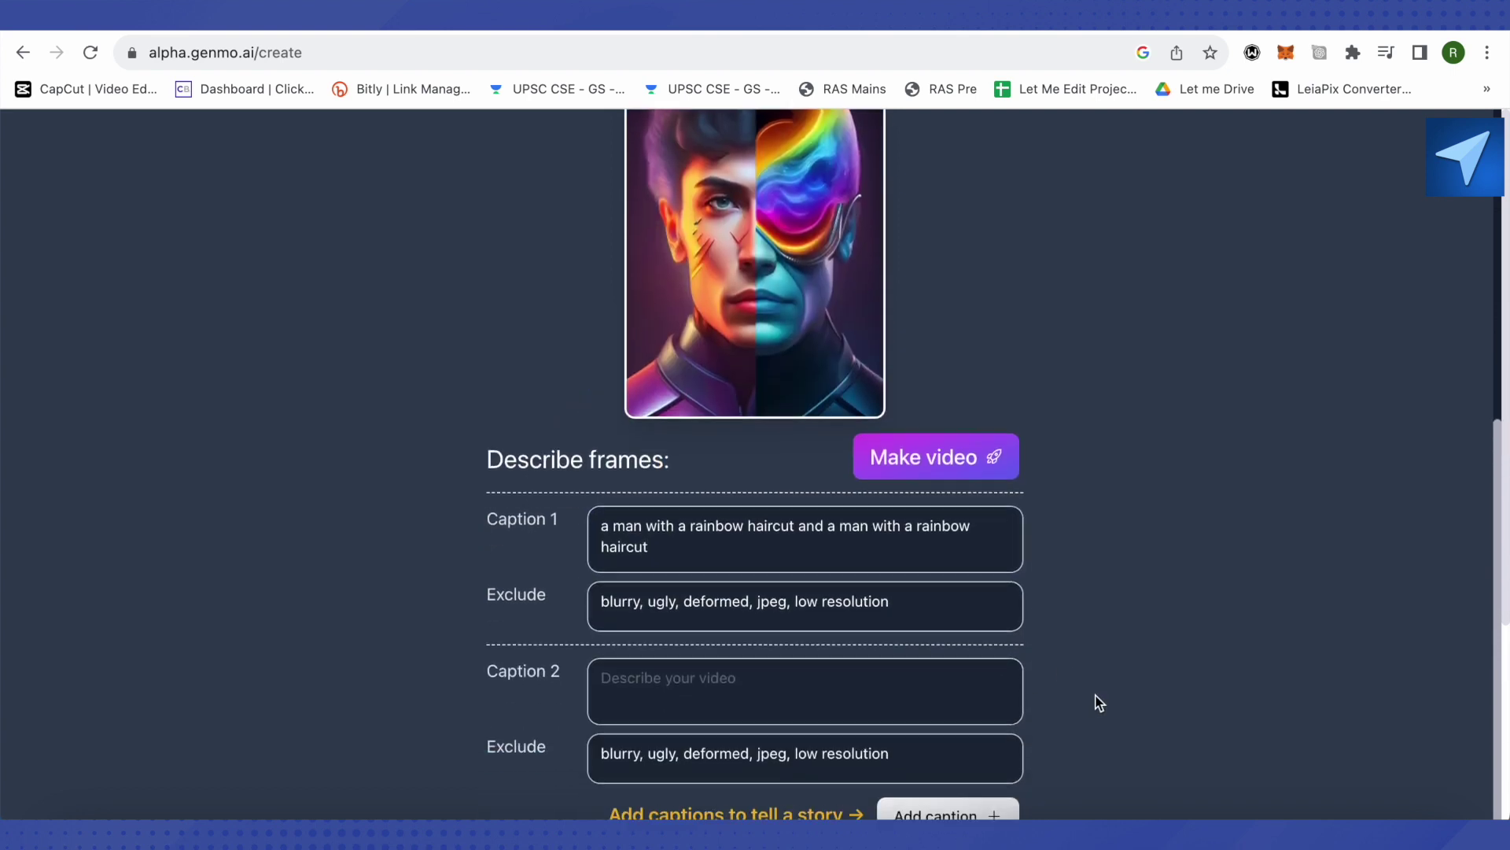
left_click(644, 679)
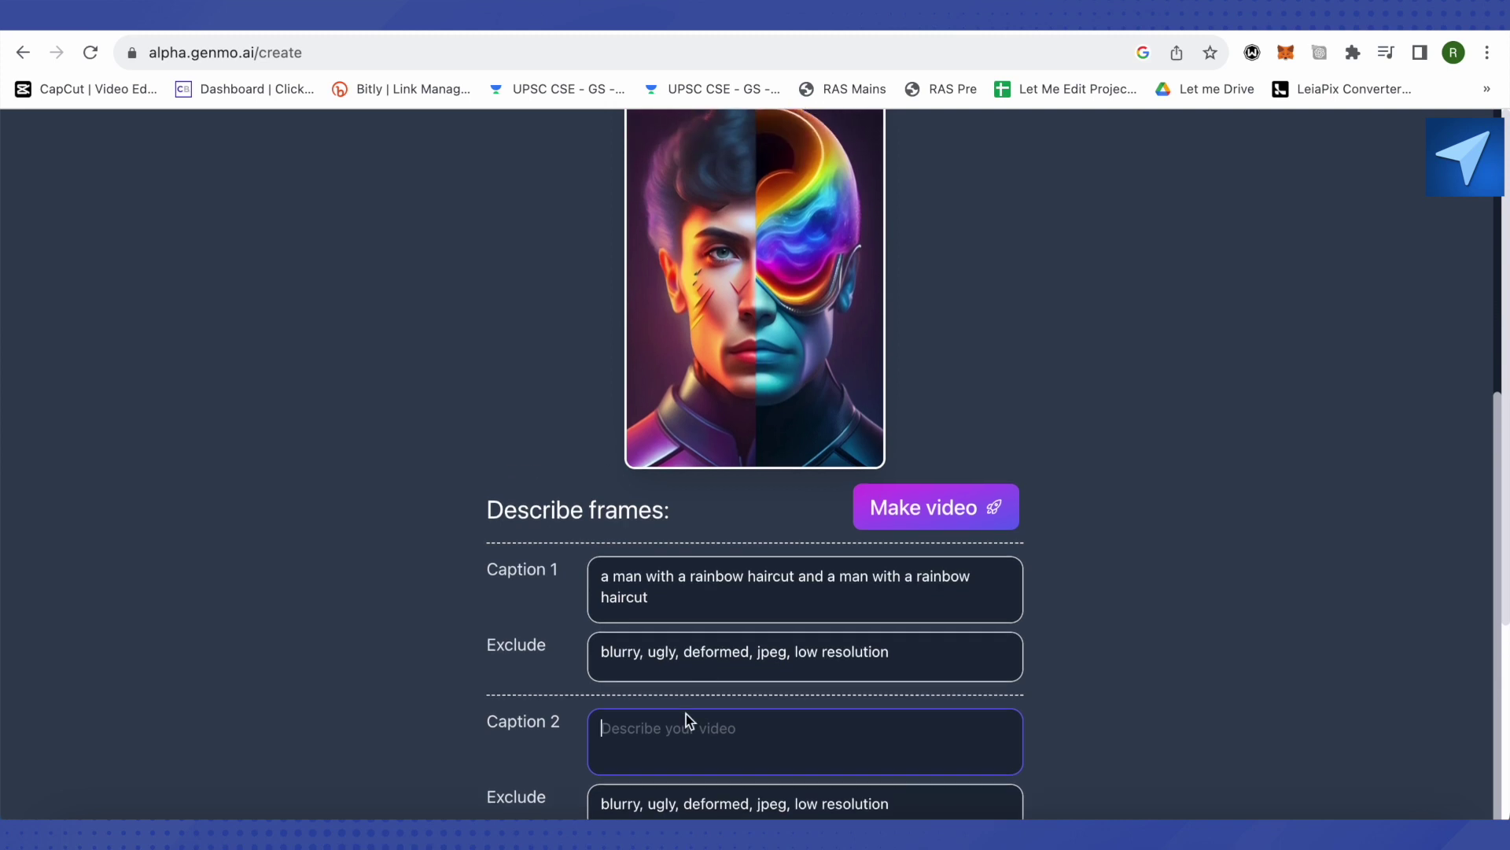
type("Half evil looking person and half godly person")
scroll(1073, 702, "down", 3)
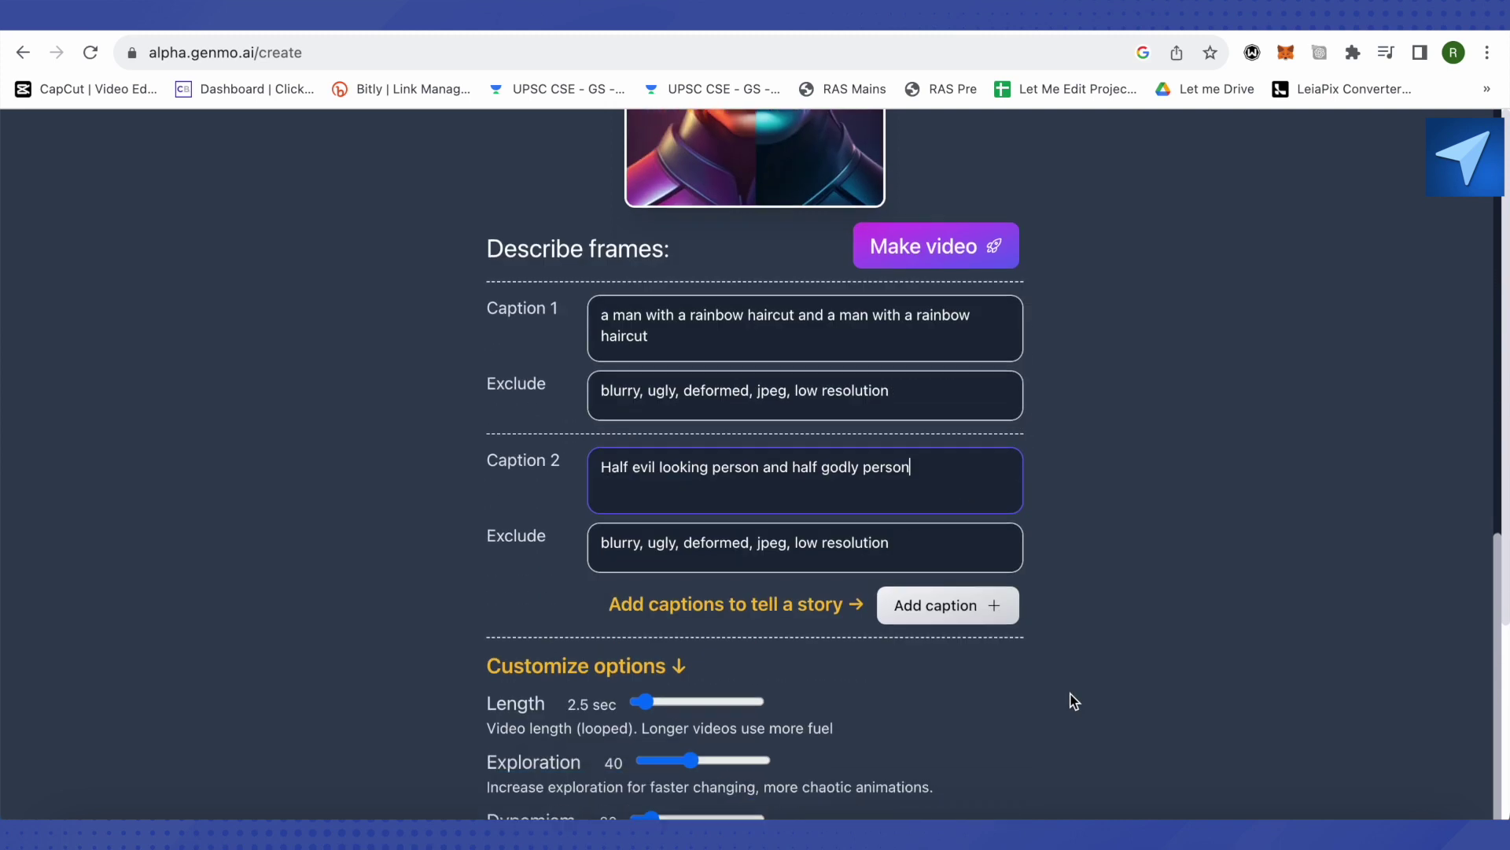
scroll(1073, 701, "down", 1)
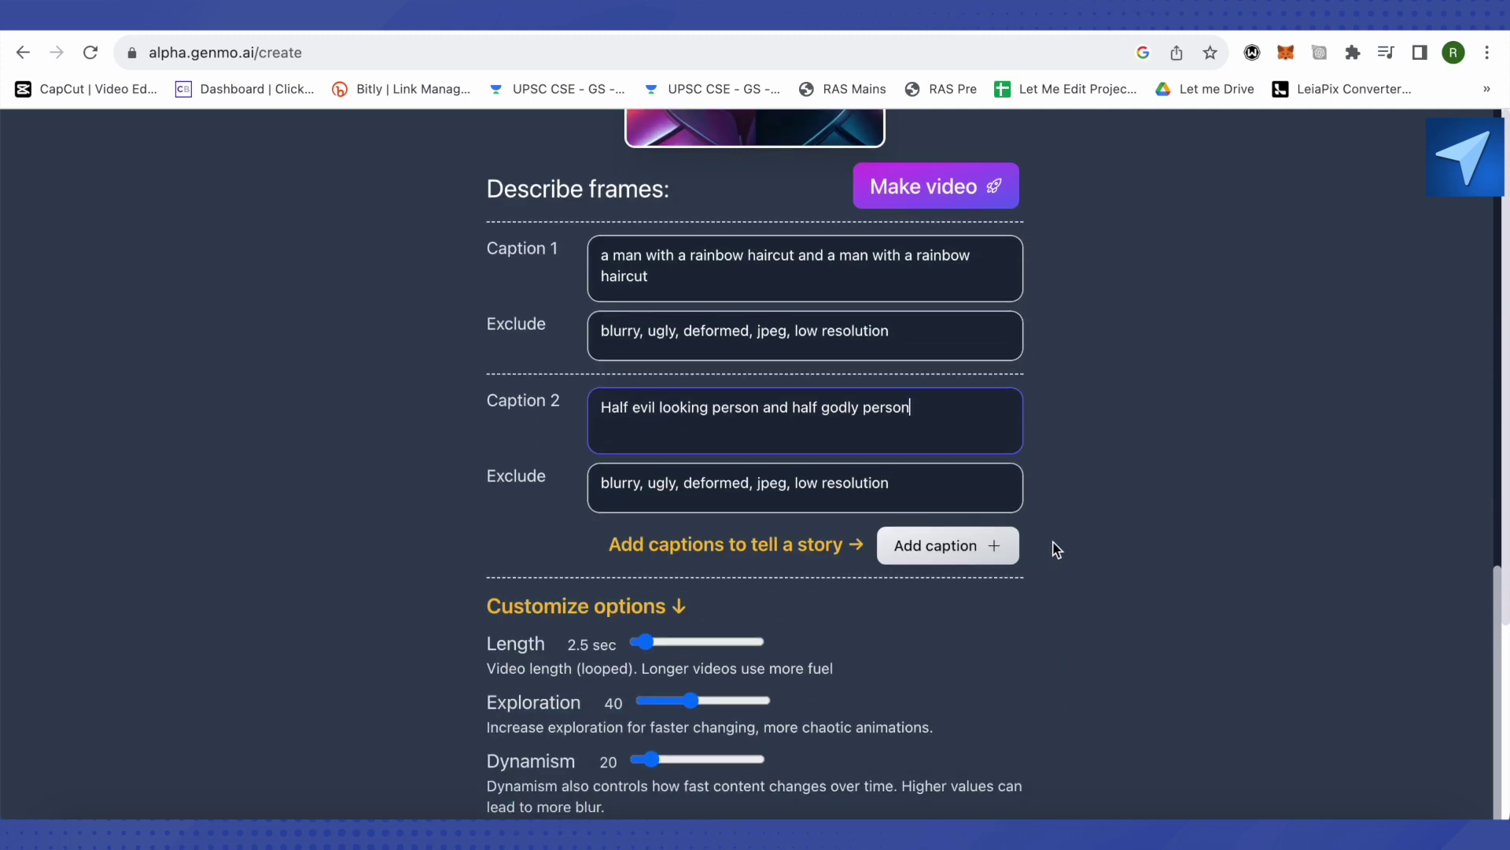
scroll(1047, 549, "down", 2)
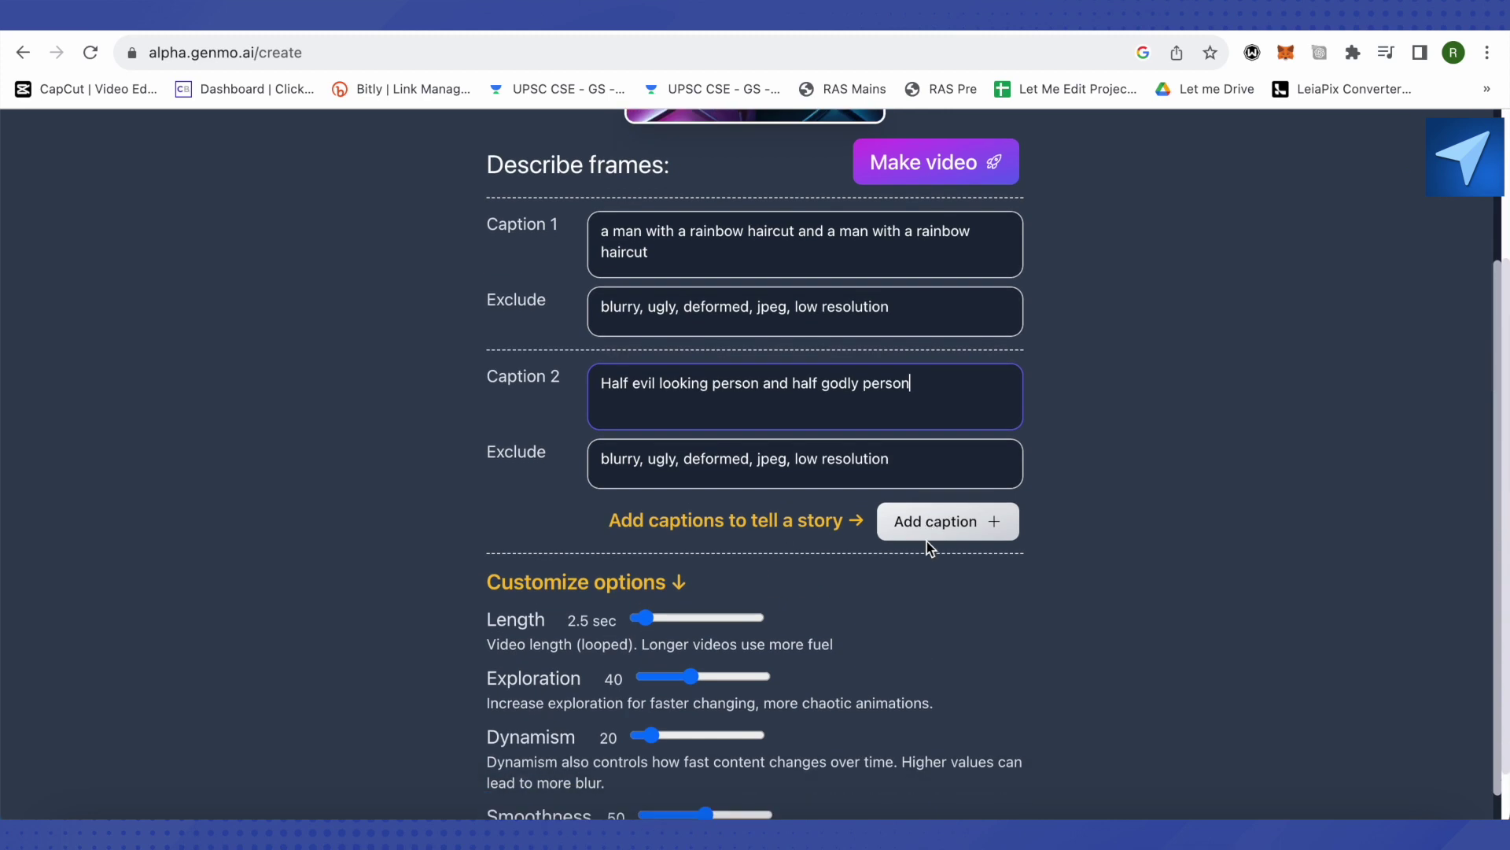
scroll(927, 541, "down", 2)
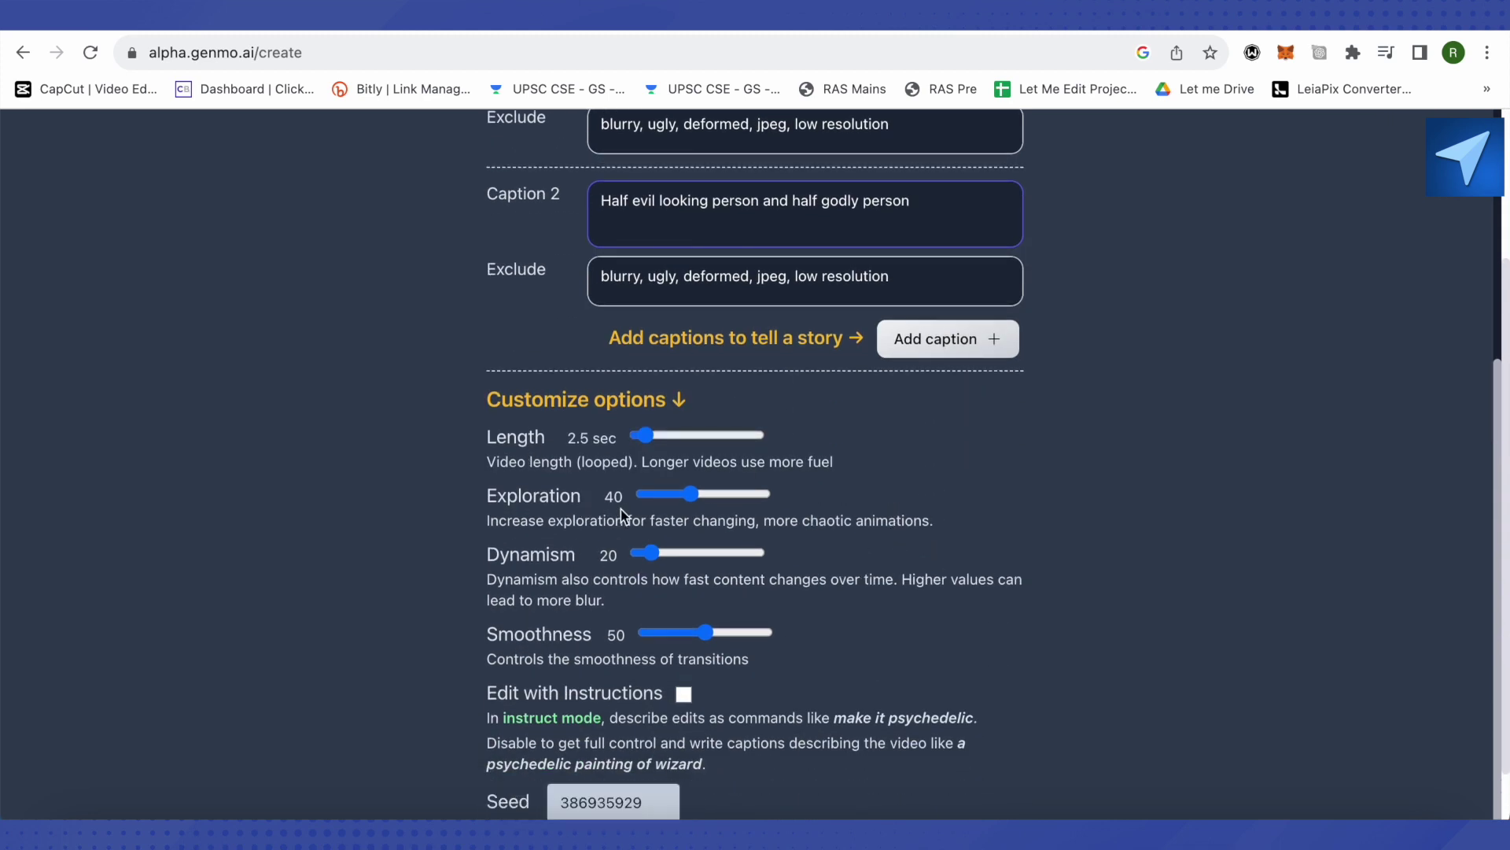
scroll(799, 600, "down", 1)
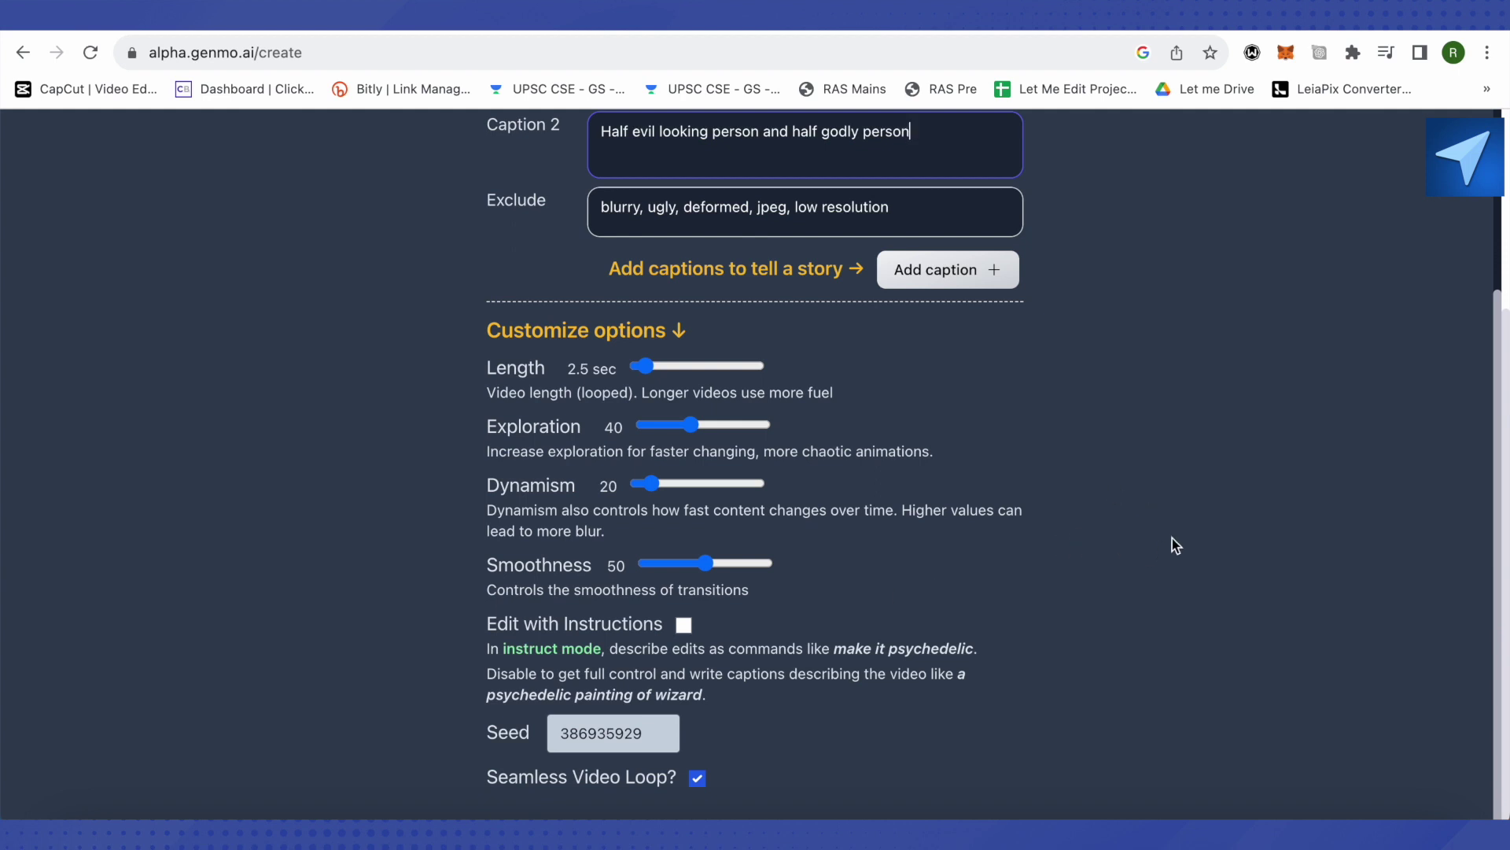
scroll(1172, 538, "up", 1)
scroll(1172, 538, "up", 1)
scroll(1172, 538, "up", 3)
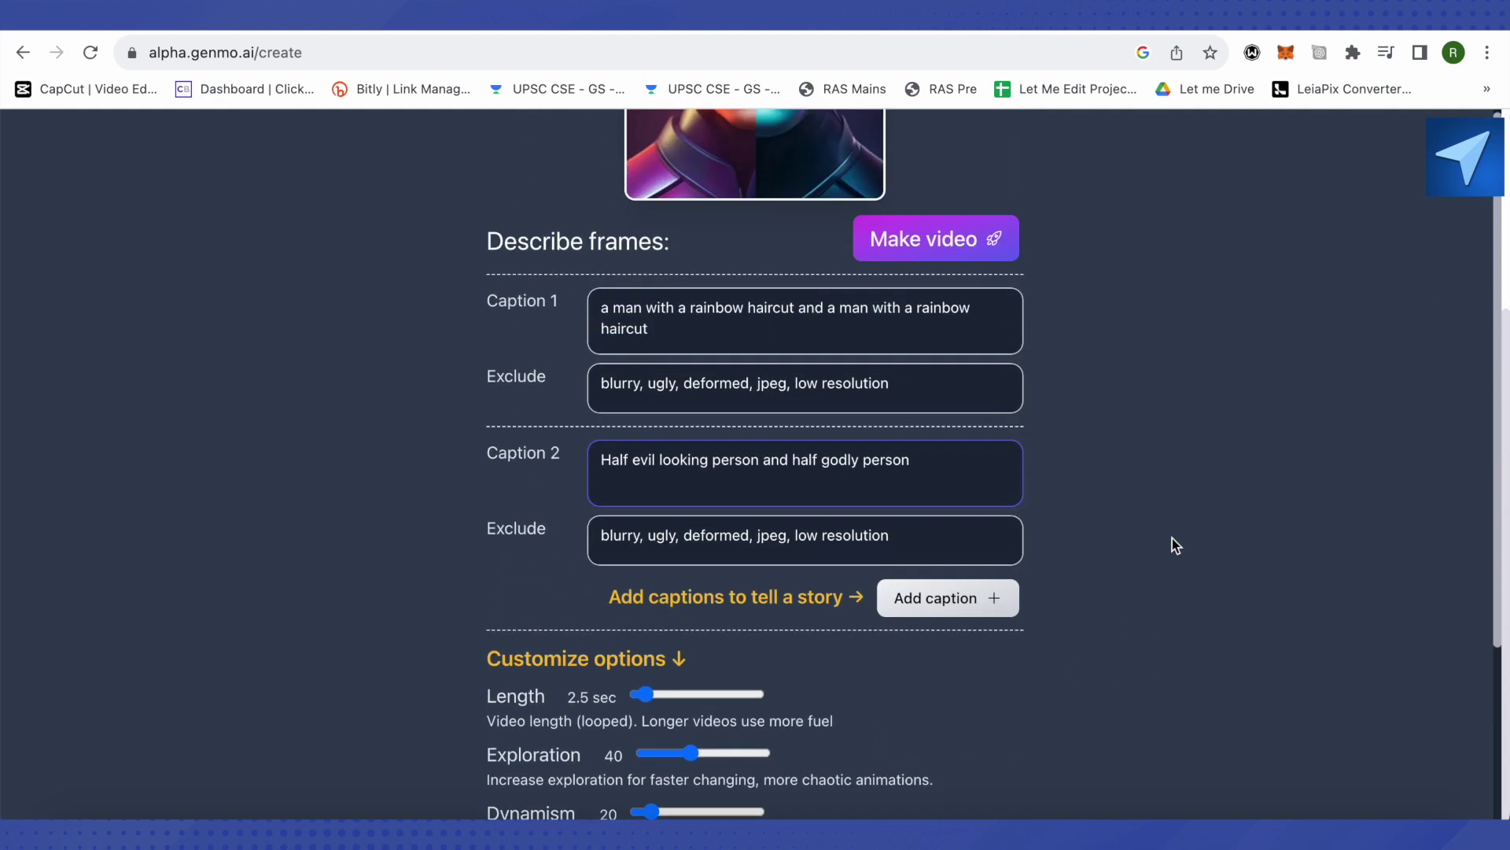
scroll(1171, 538, "up", 2)
scroll(1172, 538, "up", 3)
scroll(1172, 538, "up", 2)
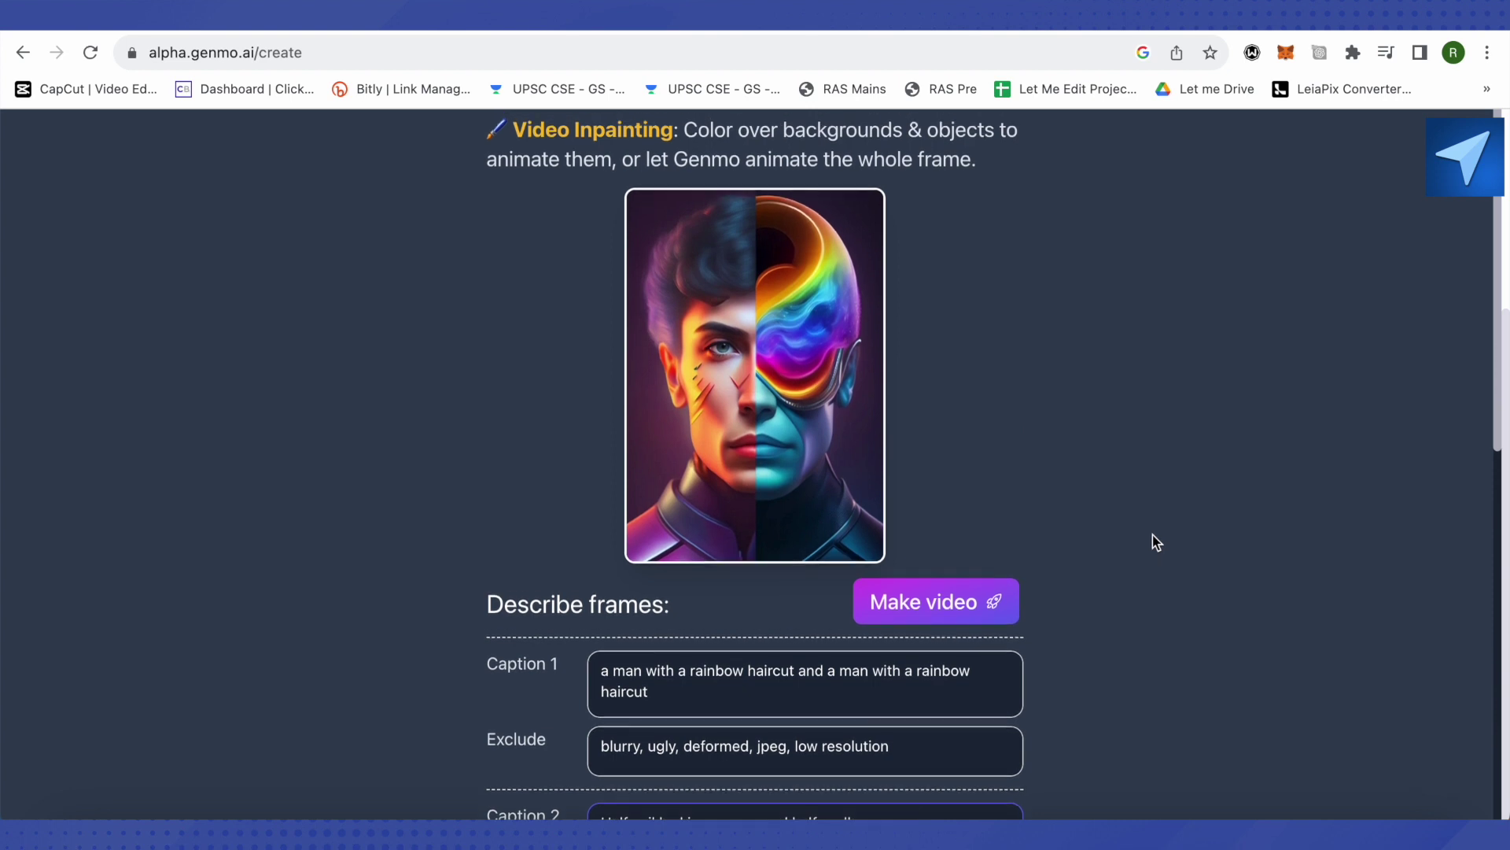
scroll(1153, 534, "up", 1)
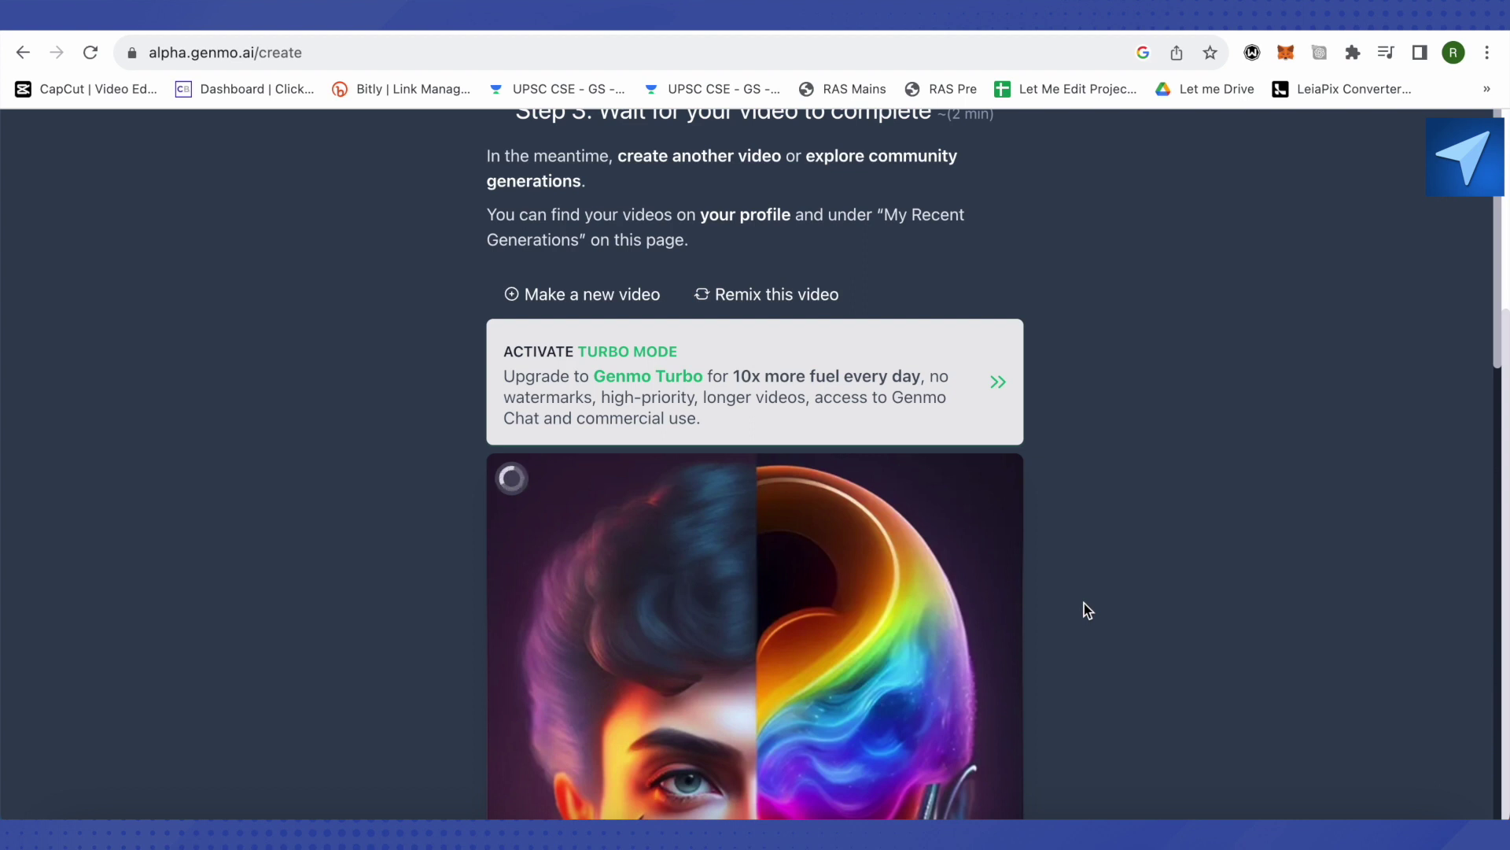
scroll(1085, 604, "down", 4)
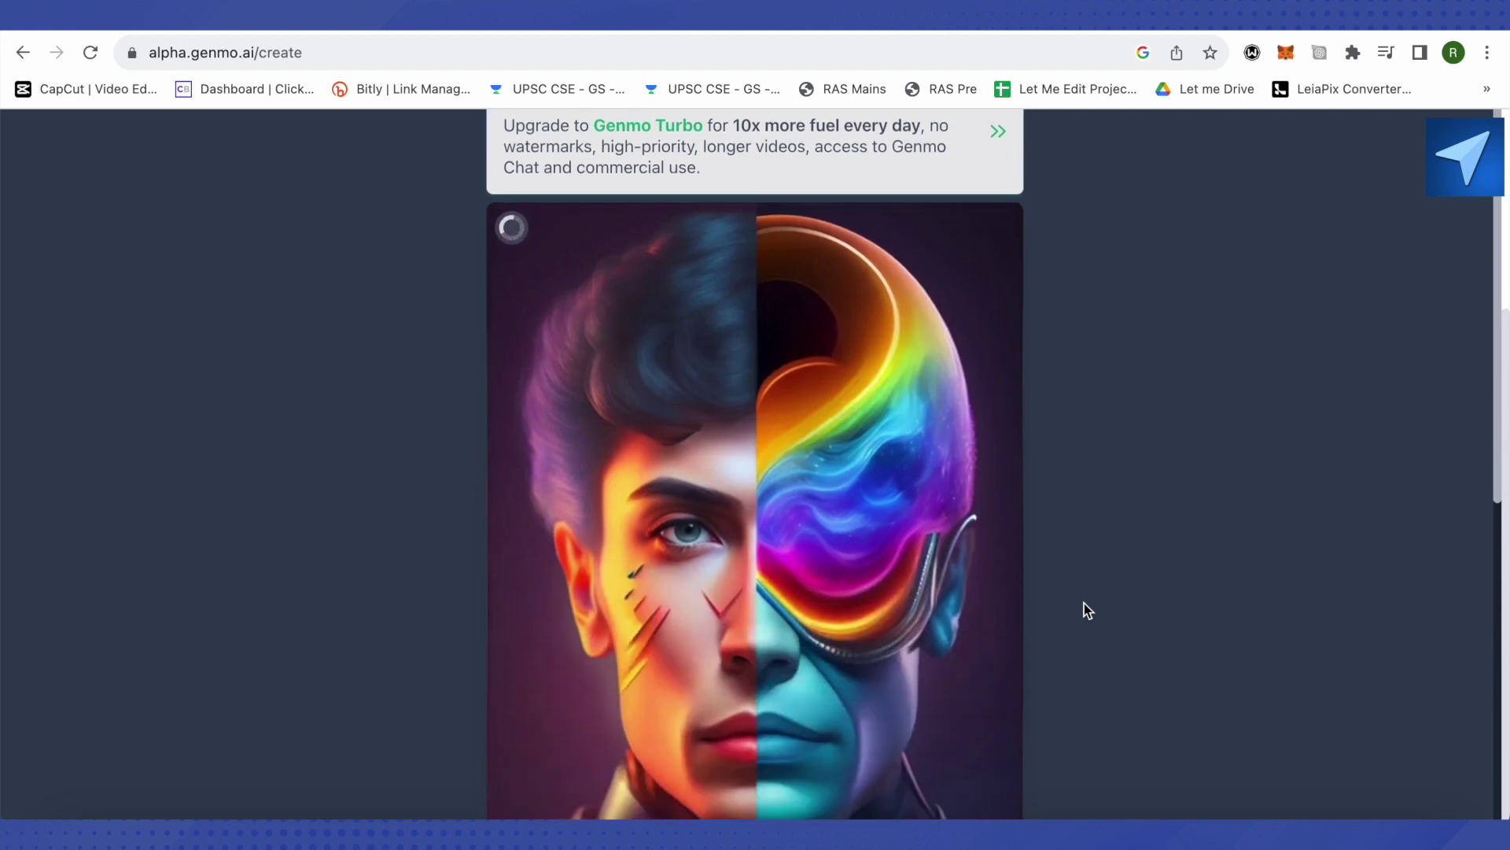
scroll(1085, 604, "down", 2)
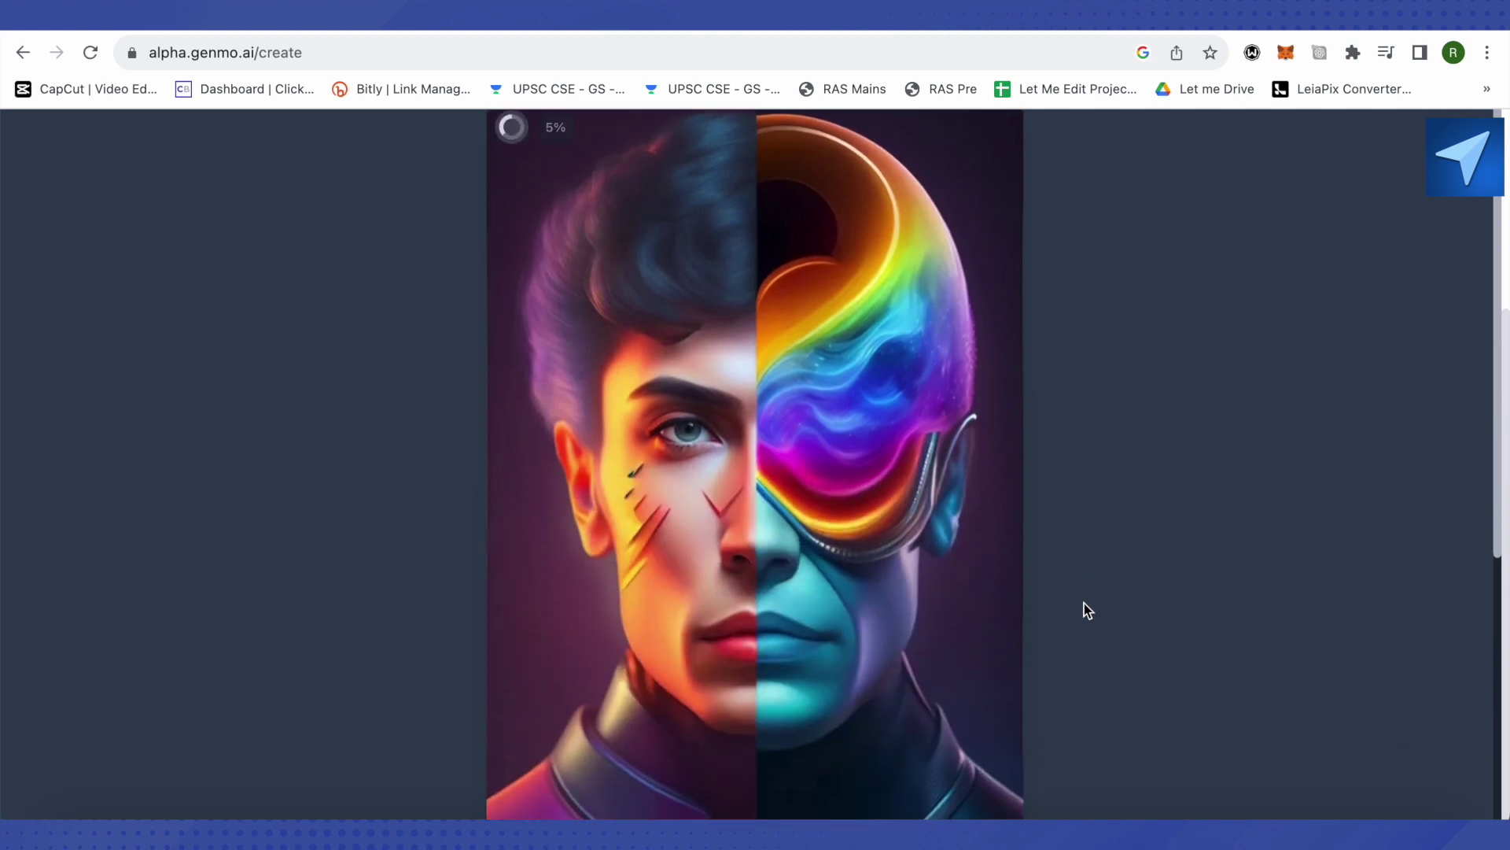
scroll(1084, 603, "up", 2)
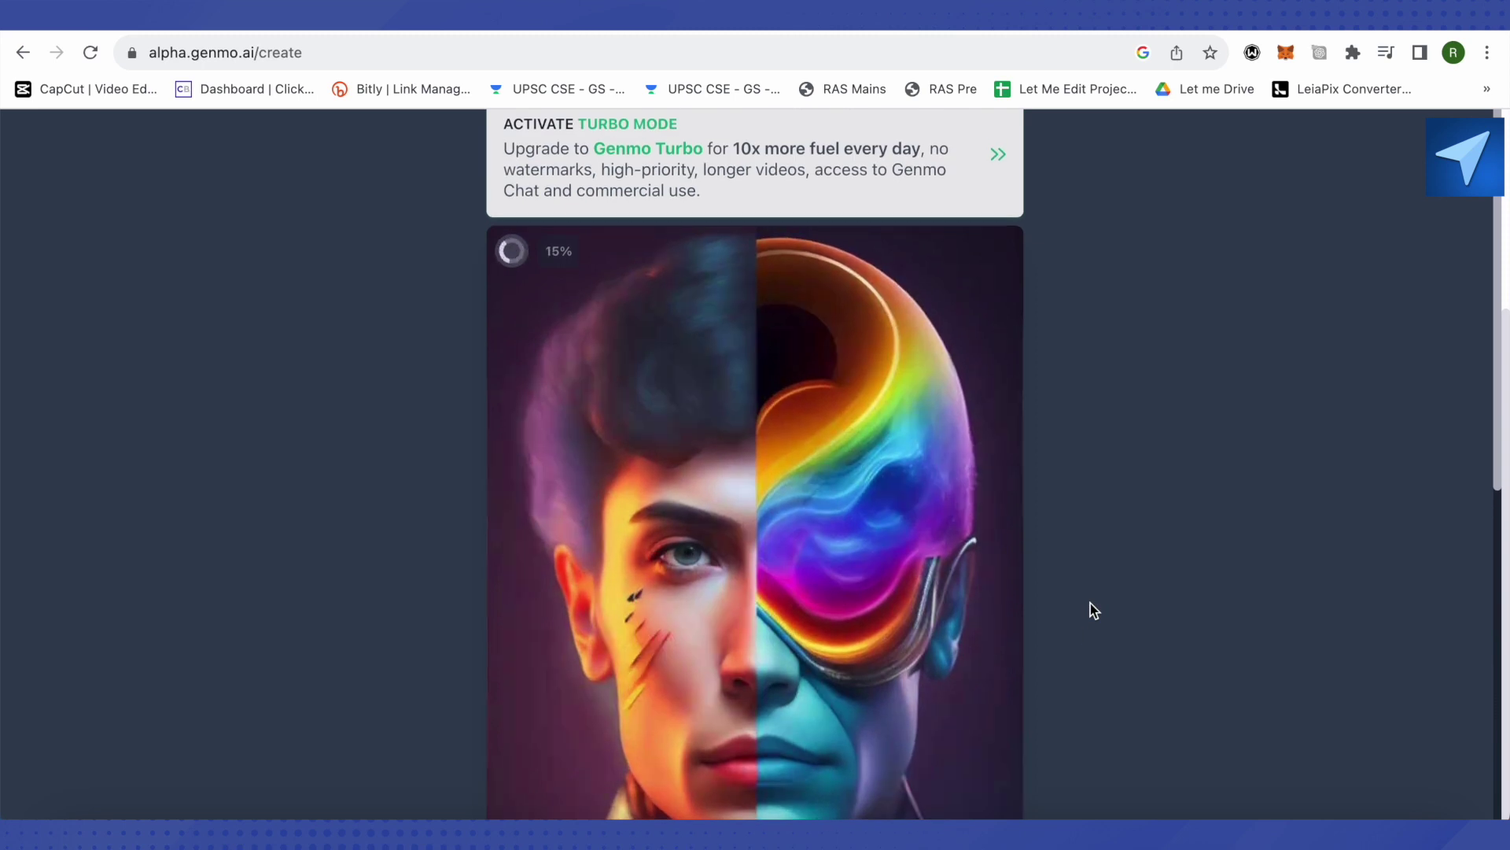
scroll(1091, 603, "down", 3)
scroll(1090, 604, "up", 1)
scroll(1091, 603, "up", 3)
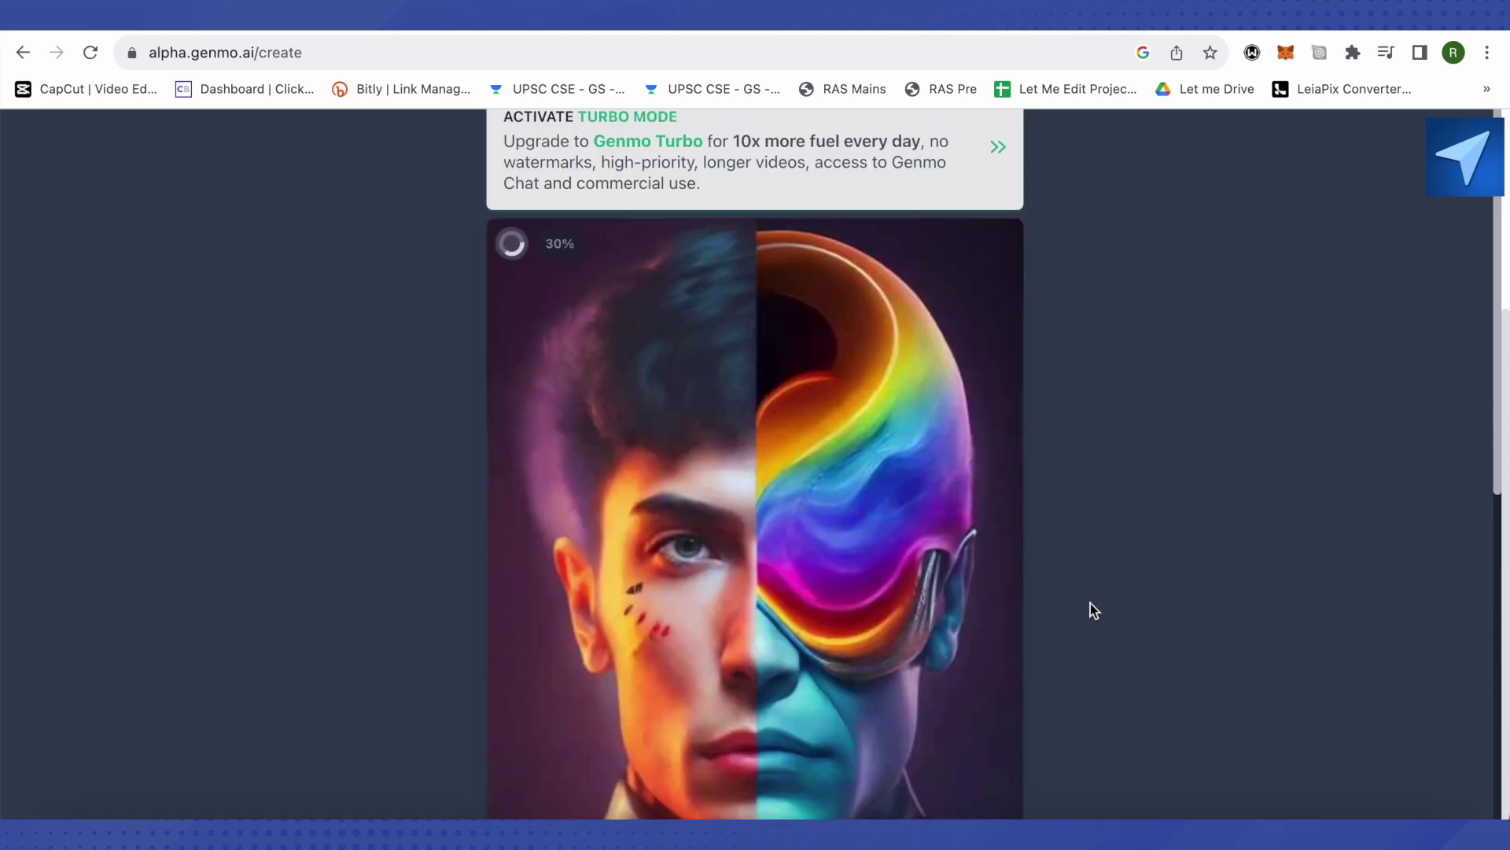
scroll(1090, 603, "up", 1)
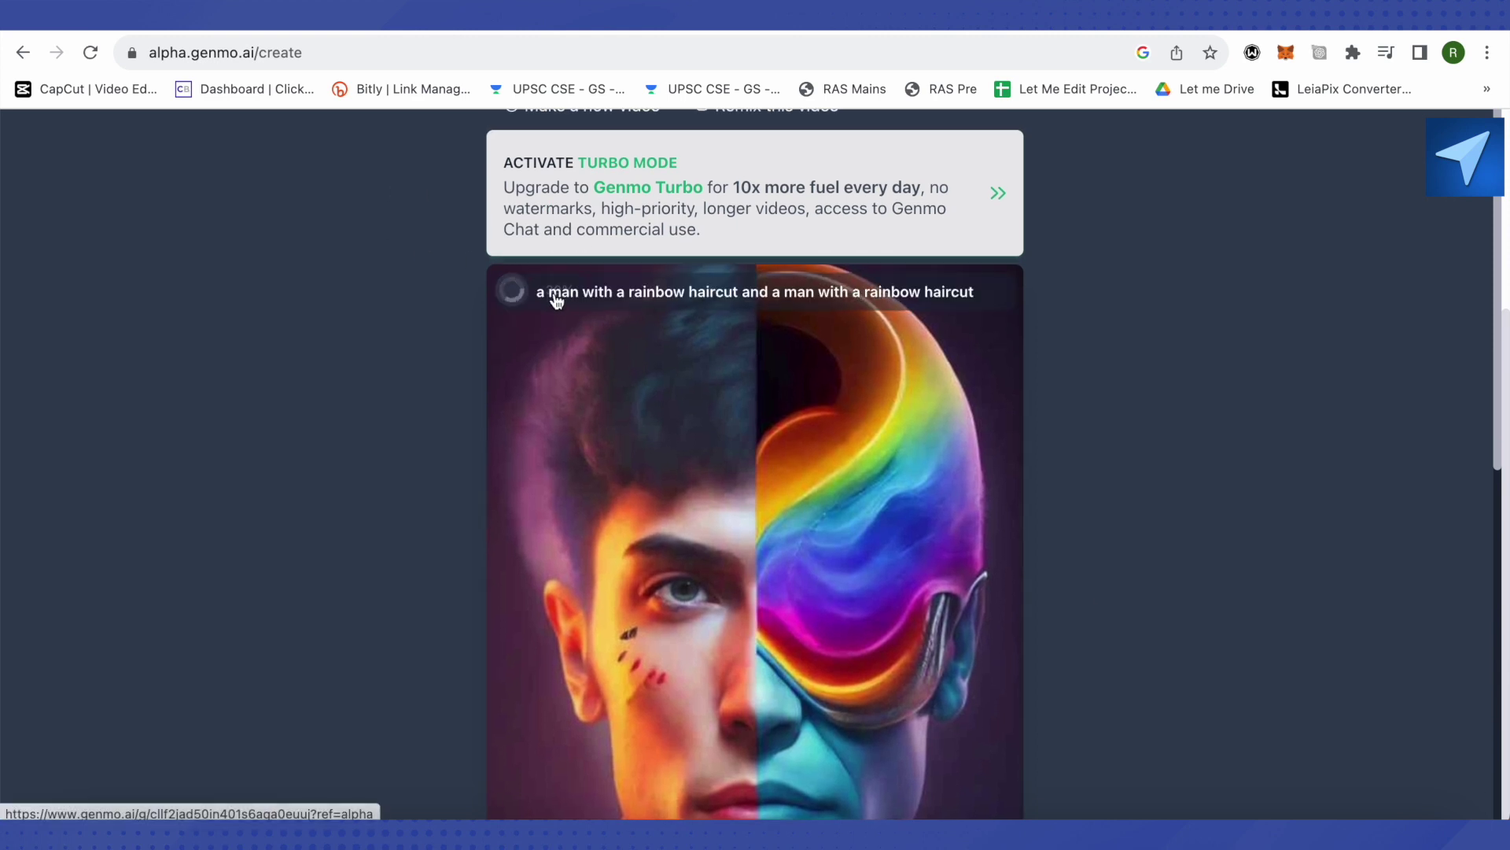
scroll(1095, 486, "up", 3)
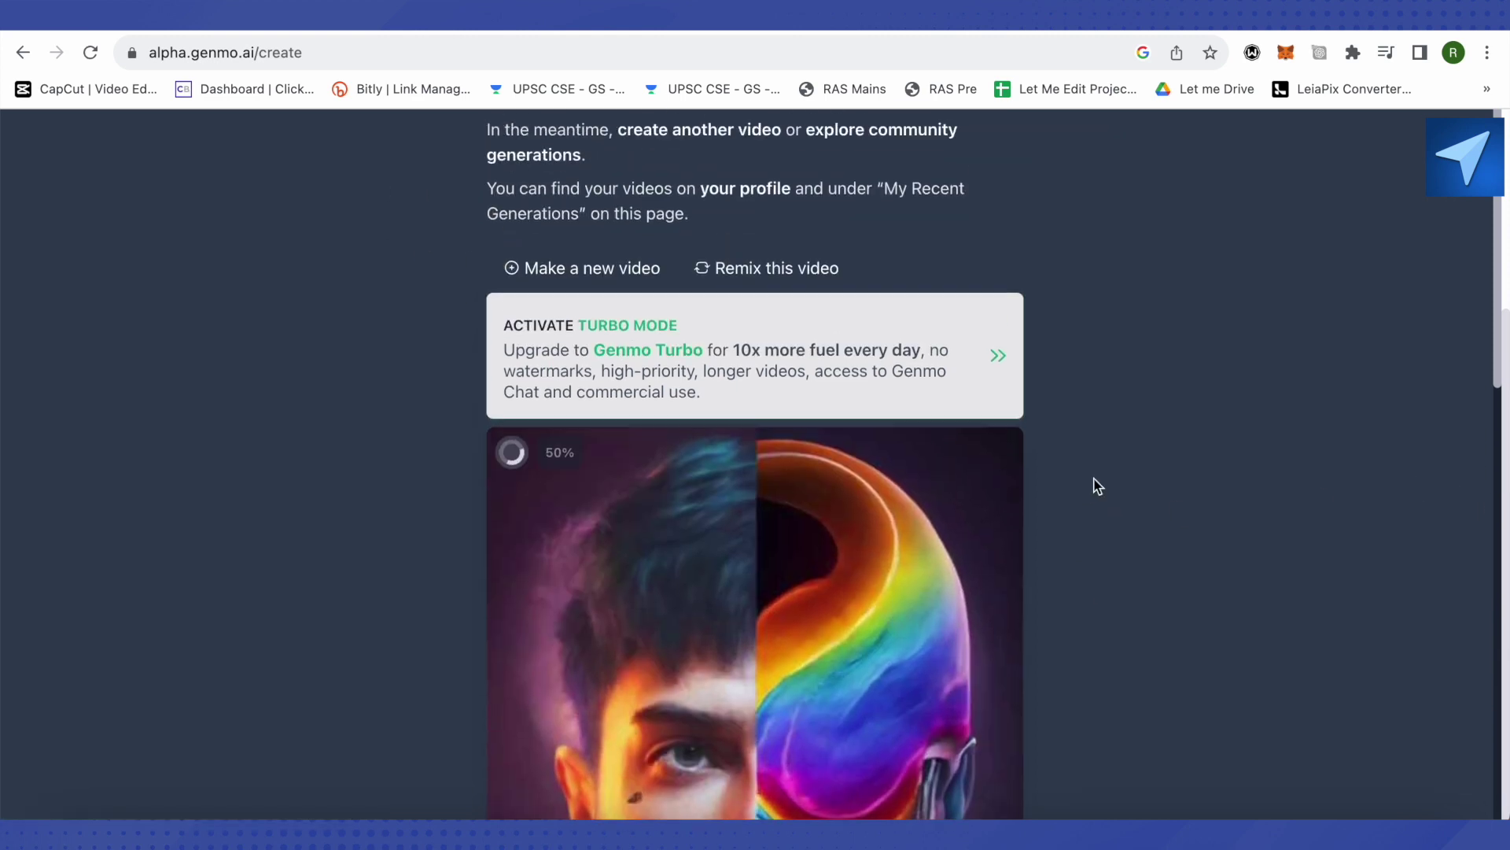
scroll(1096, 485, "up", 1)
scroll(1095, 485, "up", 4)
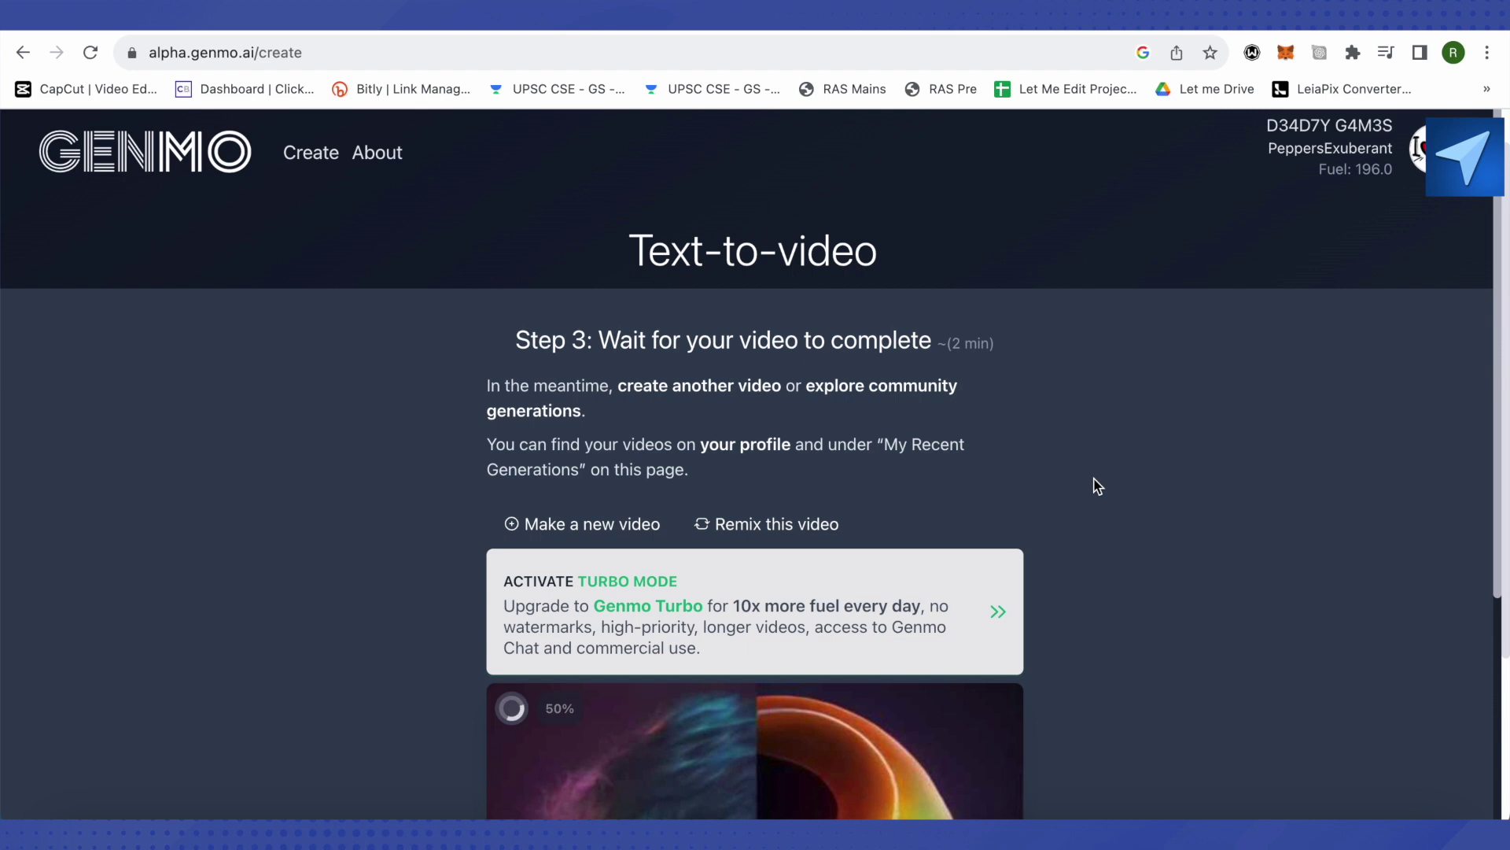
scroll(1095, 485, "up", 2)
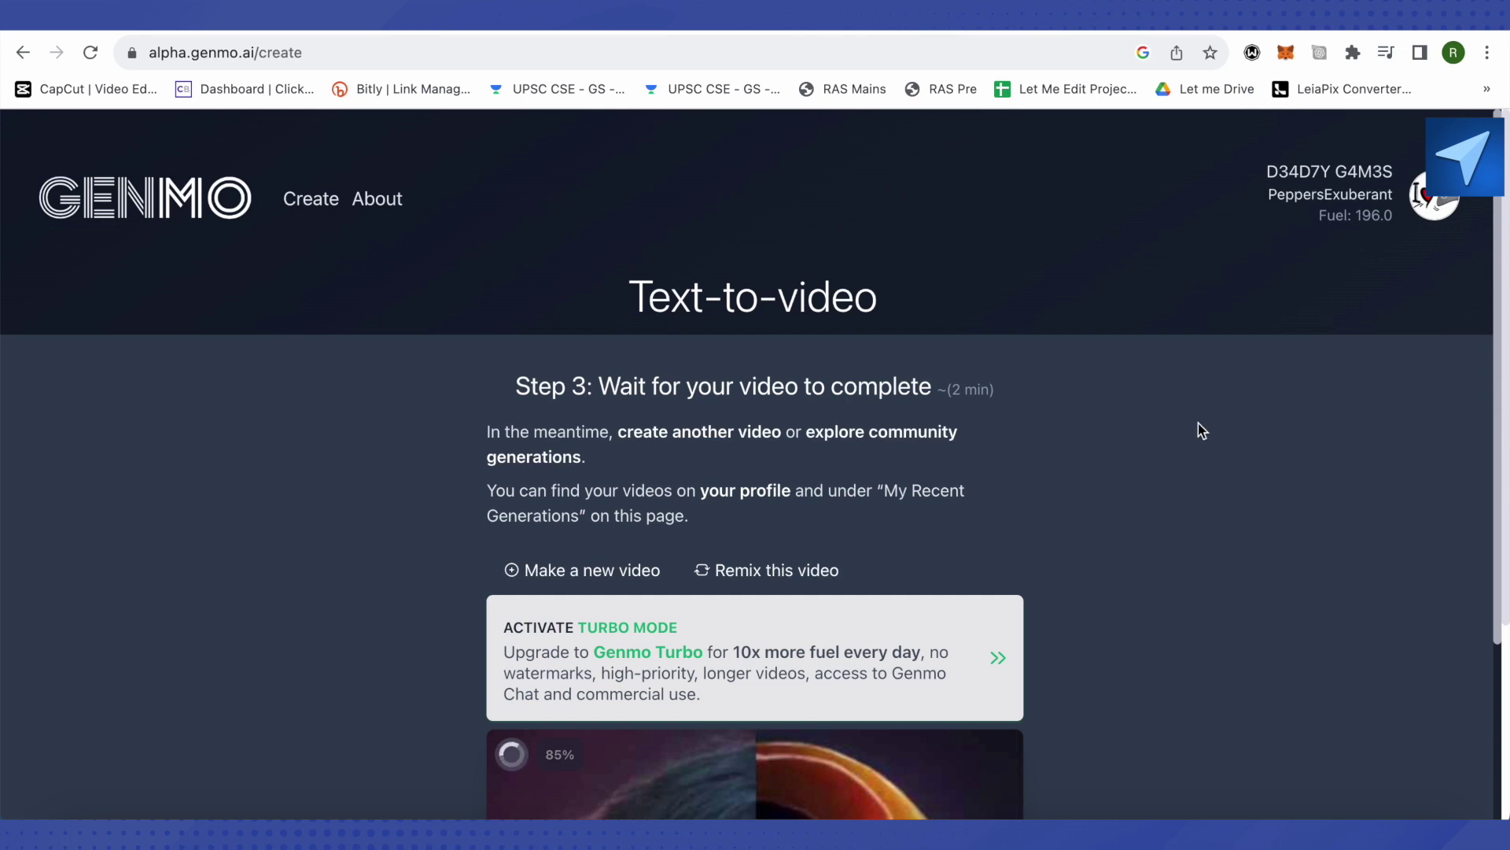
scroll(1198, 424, "down", 1)
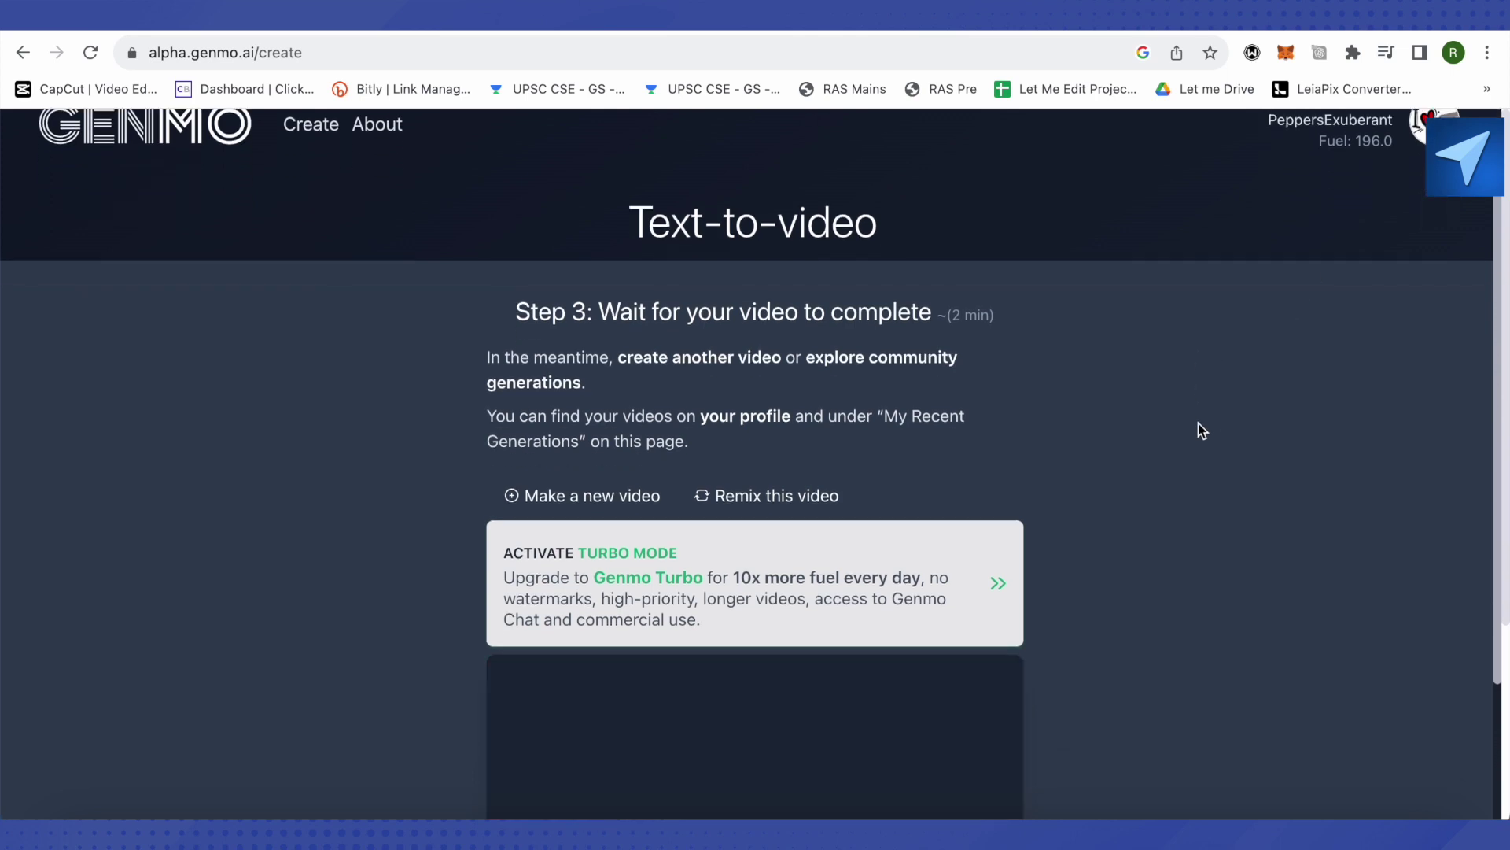
scroll(1198, 424, "down", 2)
scroll(1198, 423, "down", 4)
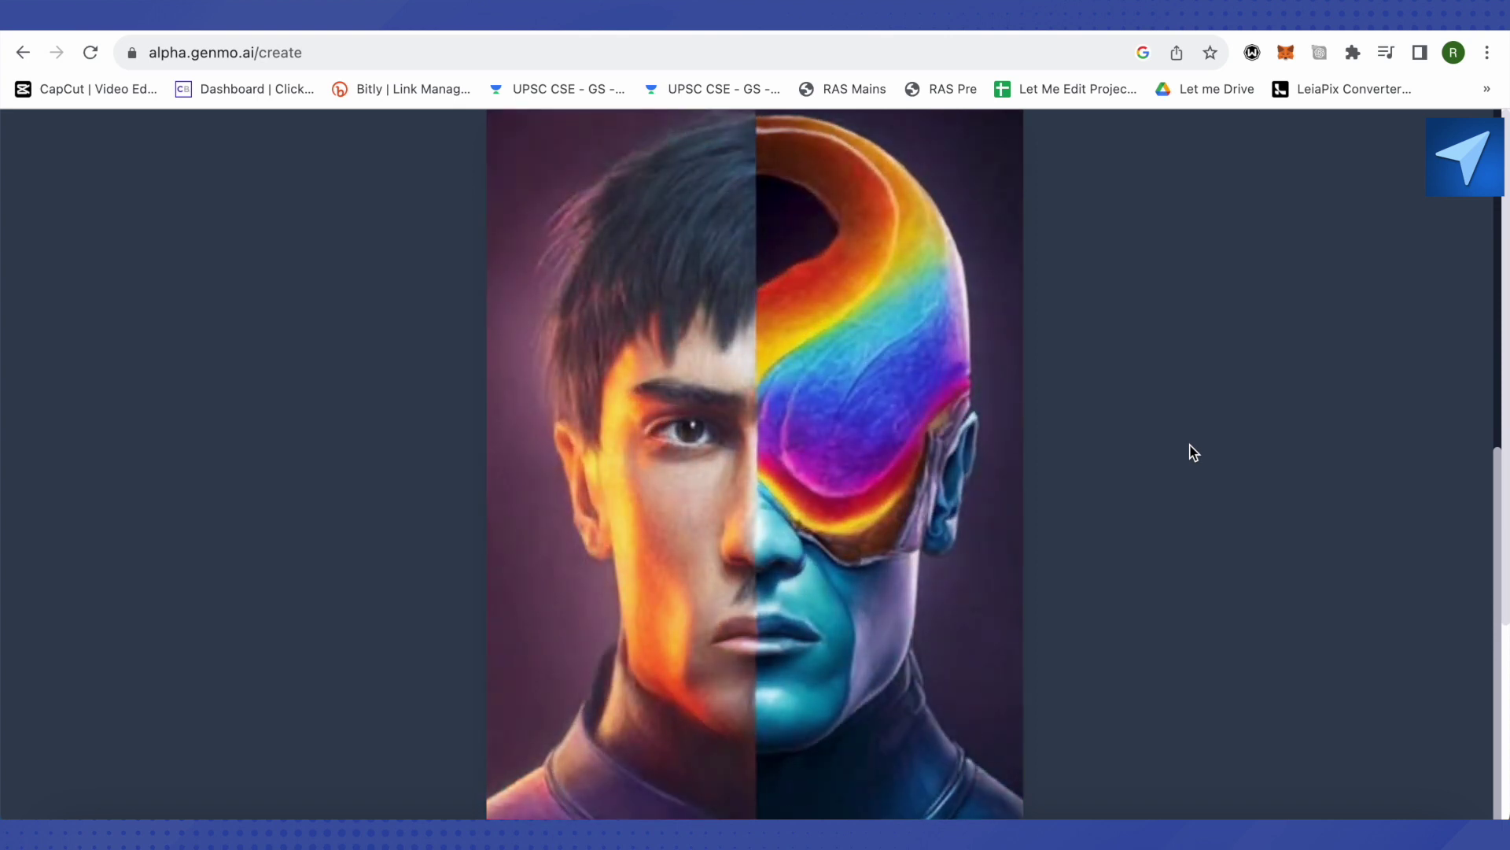
scroll(1191, 453, "up", 1)
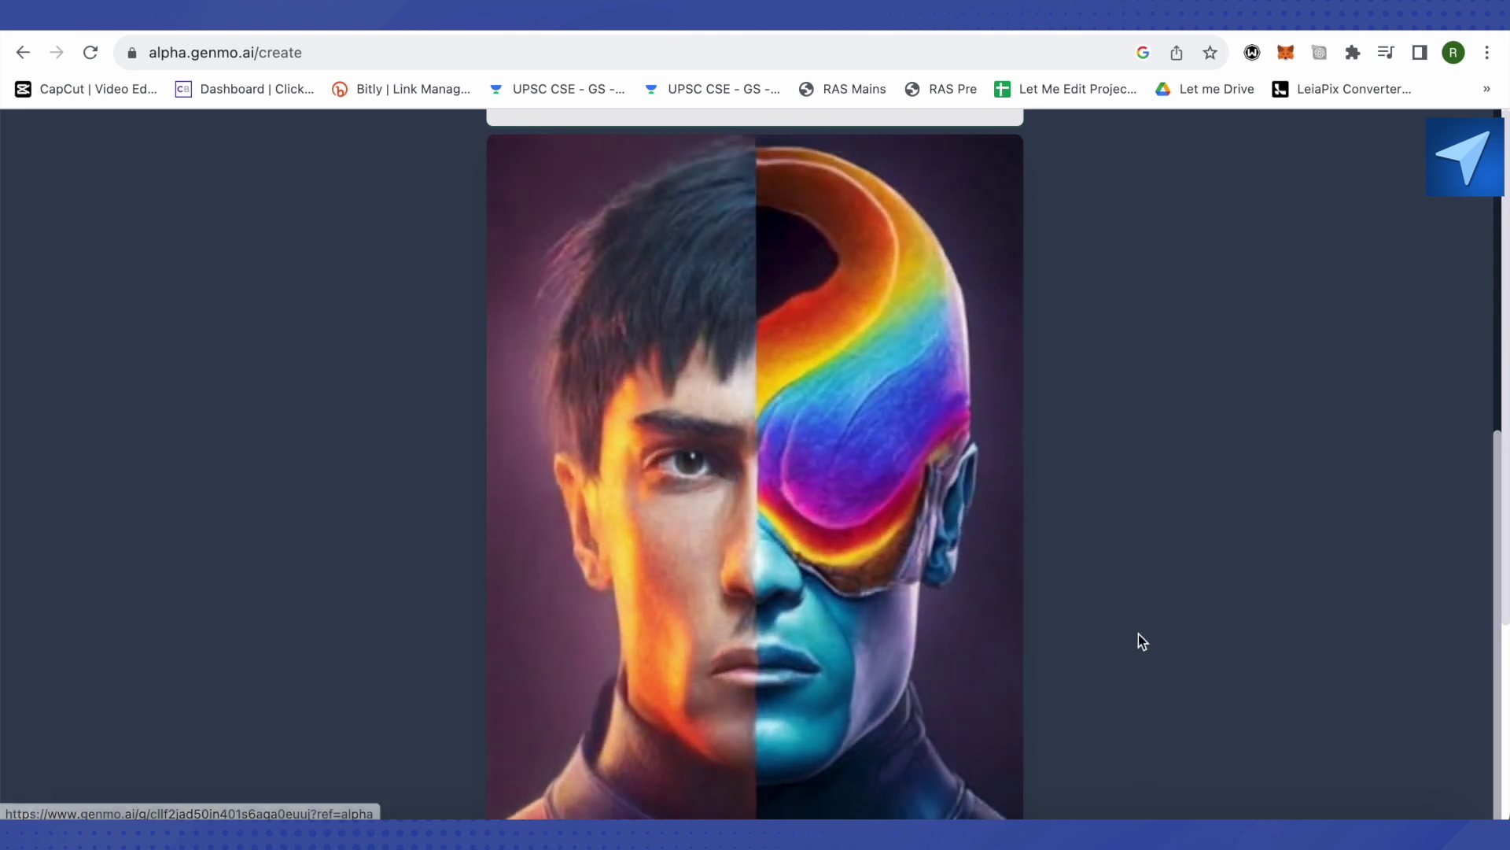
scroll(1175, 623, "down", 2)
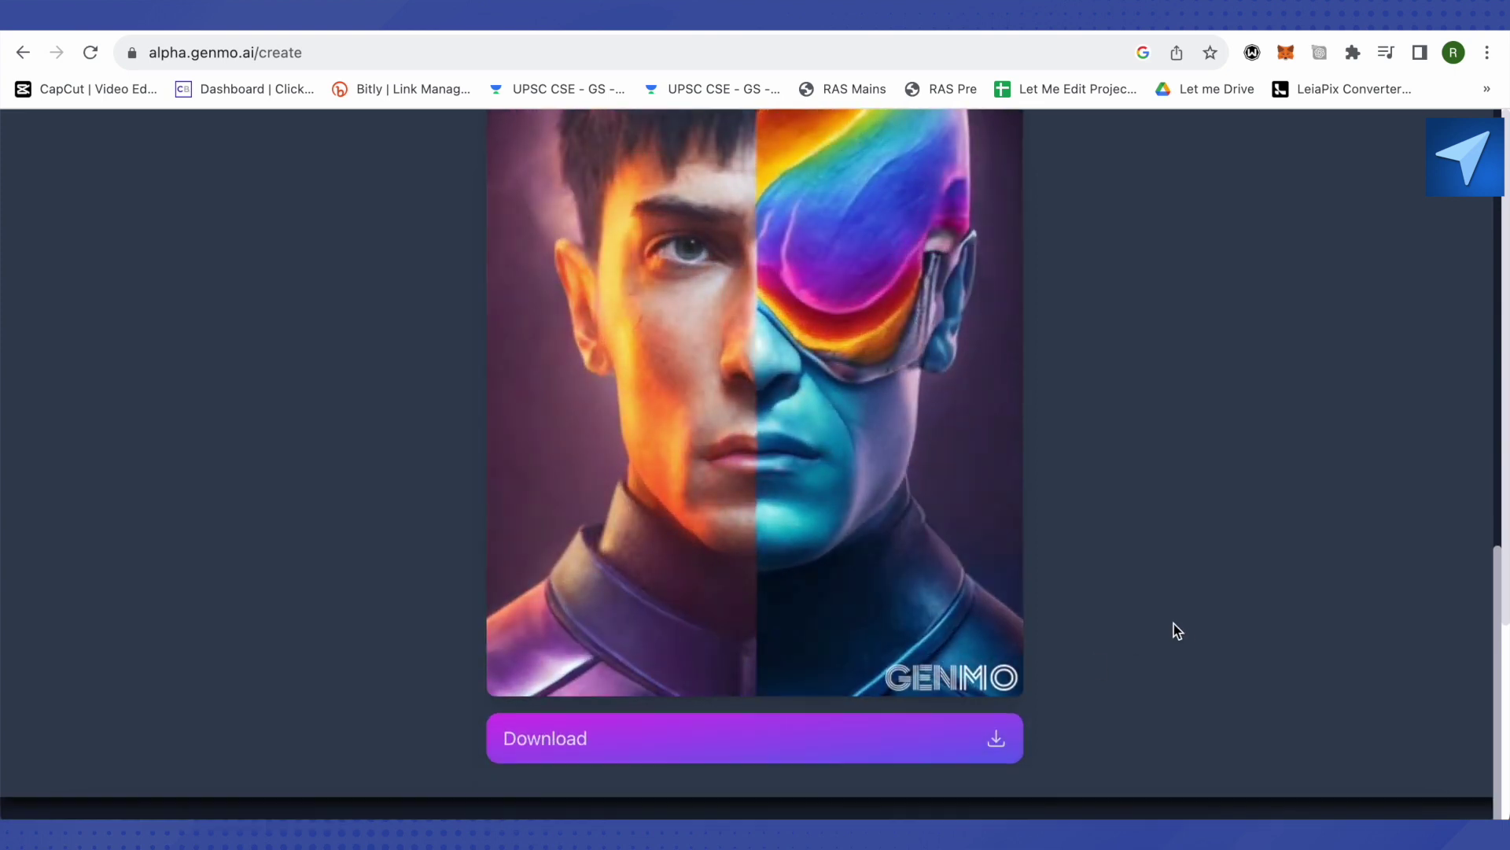
scroll(1173, 624, "down", 1)
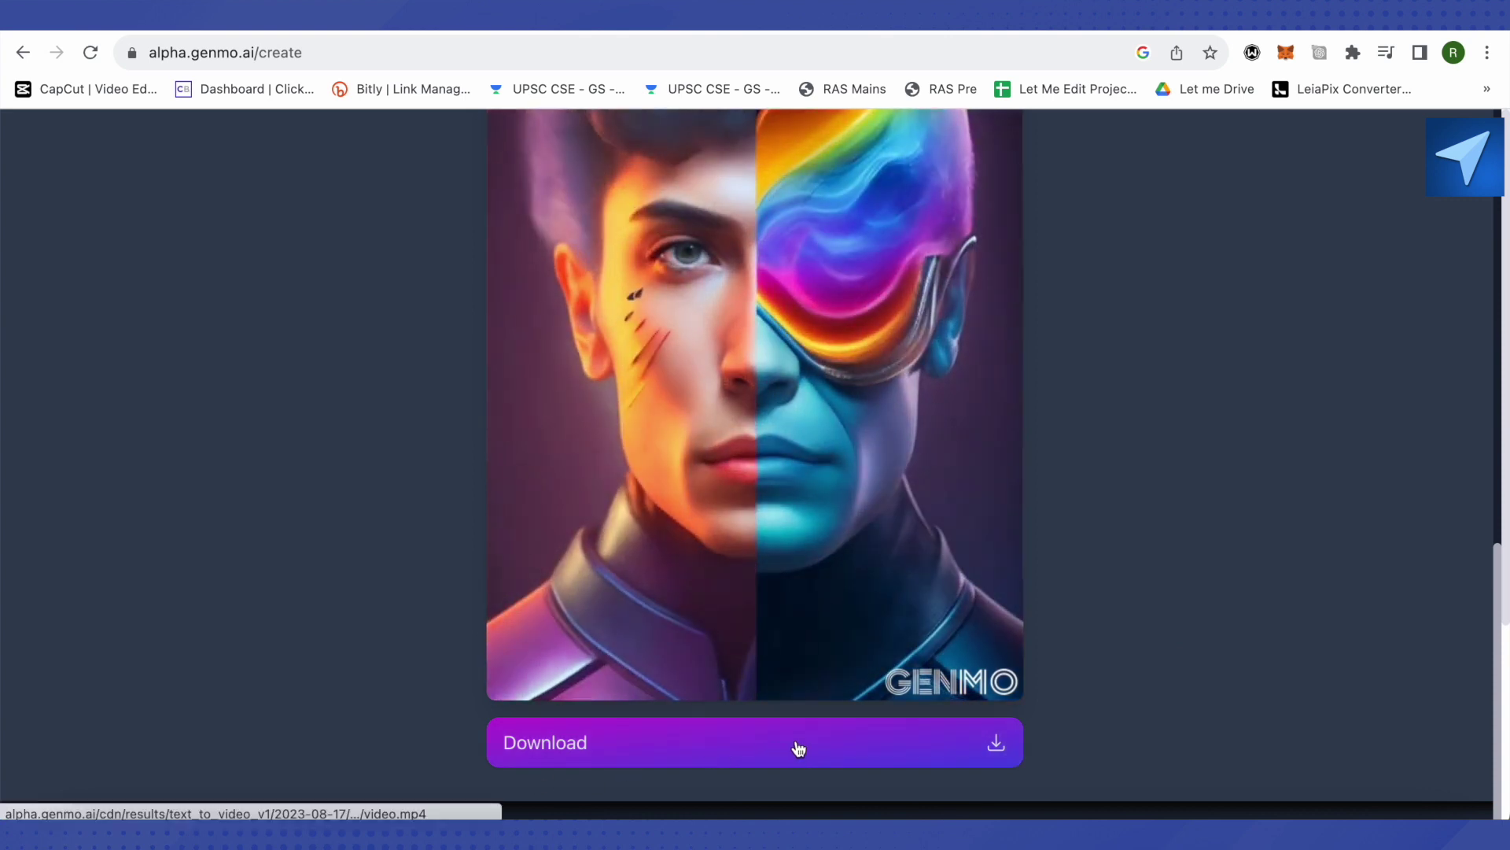
scroll(1216, 665, "up", 3)
scroll(1211, 657, "up", 2)
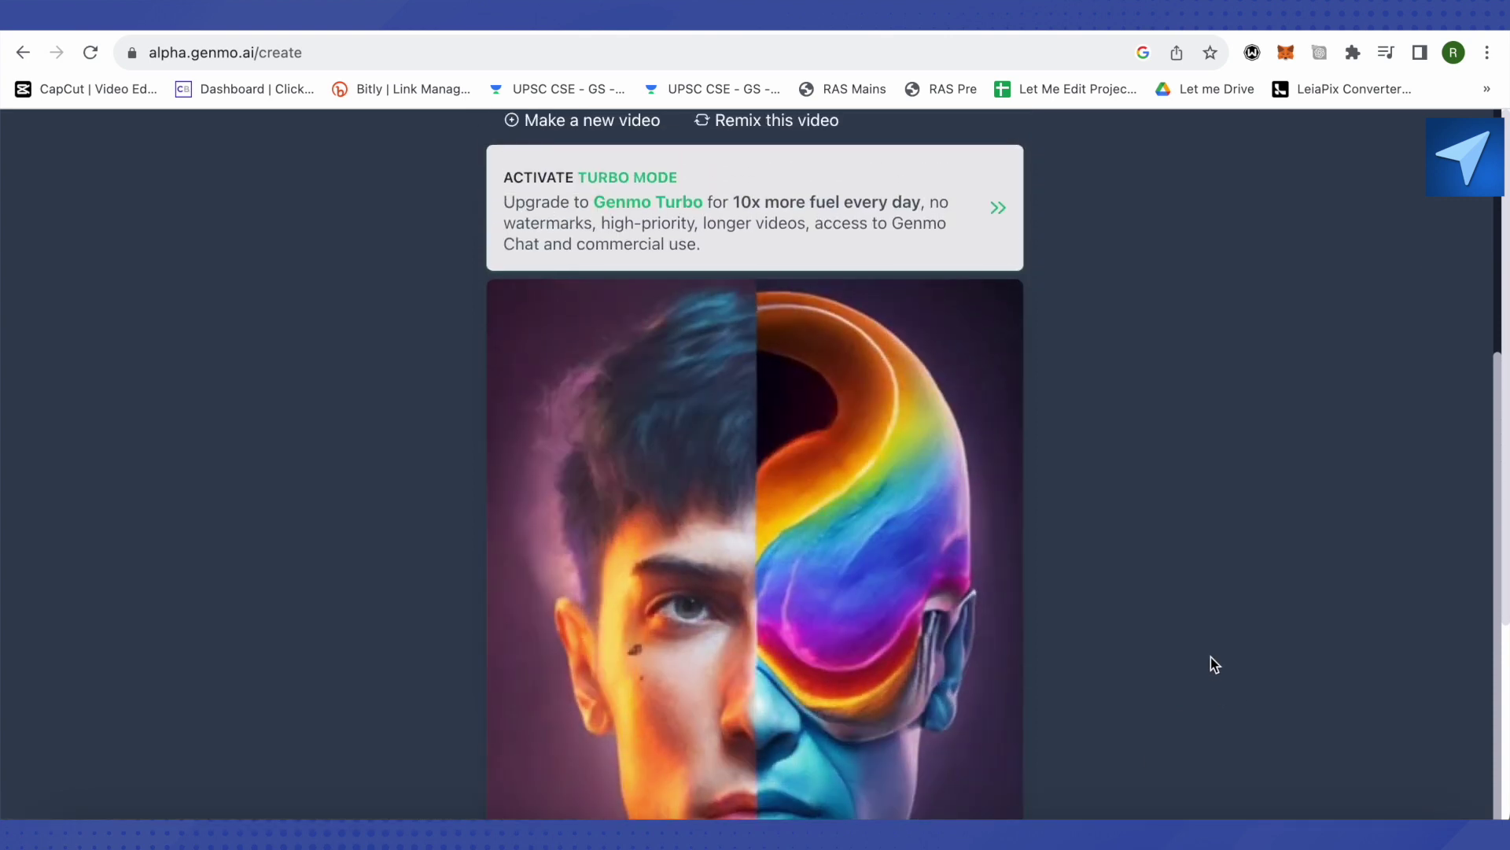
scroll(1210, 658, "up", 4)
scroll(1210, 657, "up", 3)
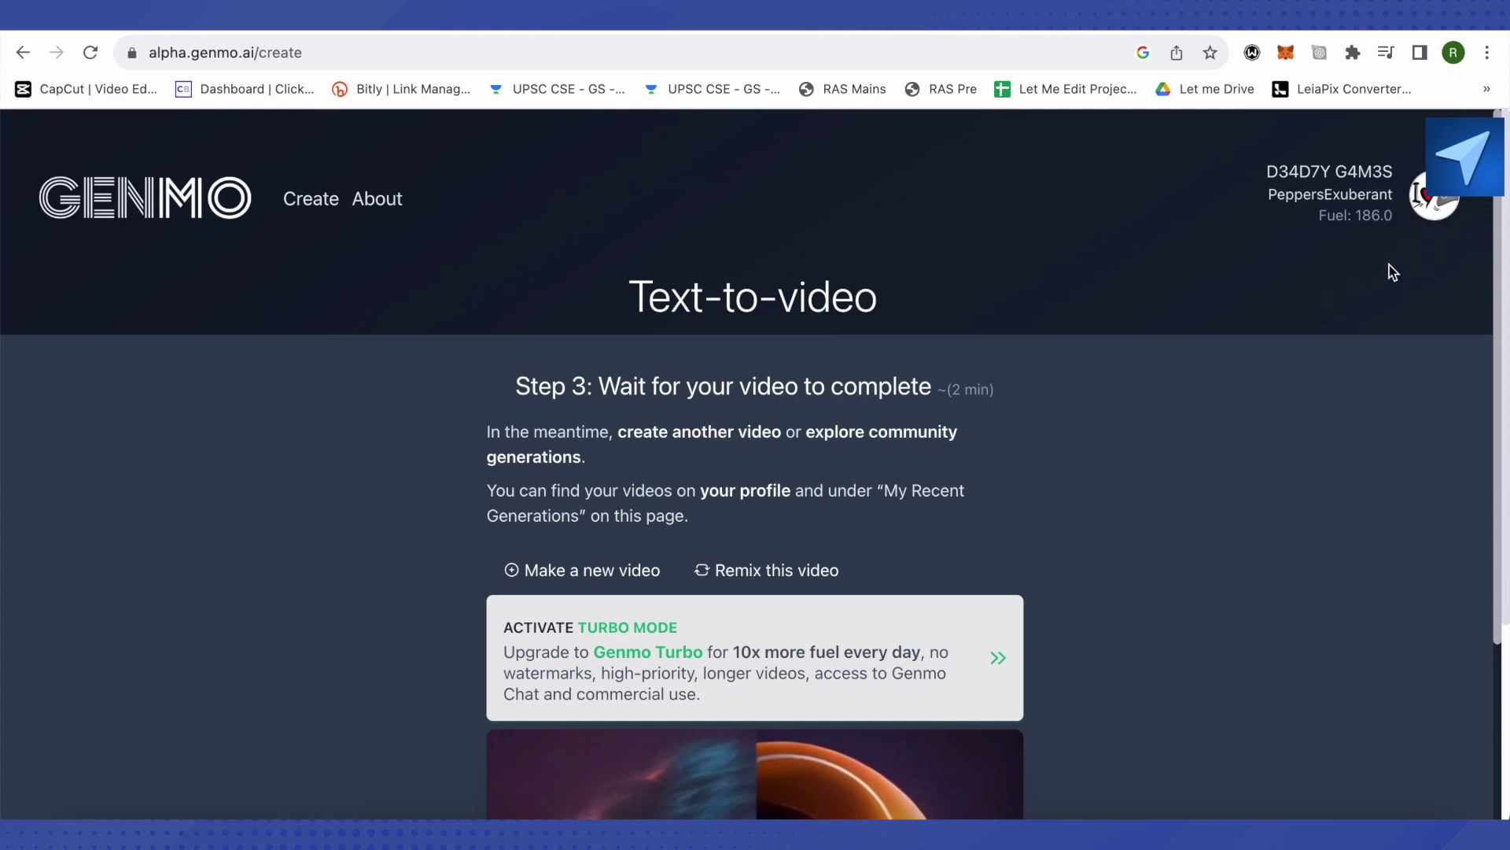
scroll(1214, 320, "down", 3)
scroll(1215, 320, "down", 3)
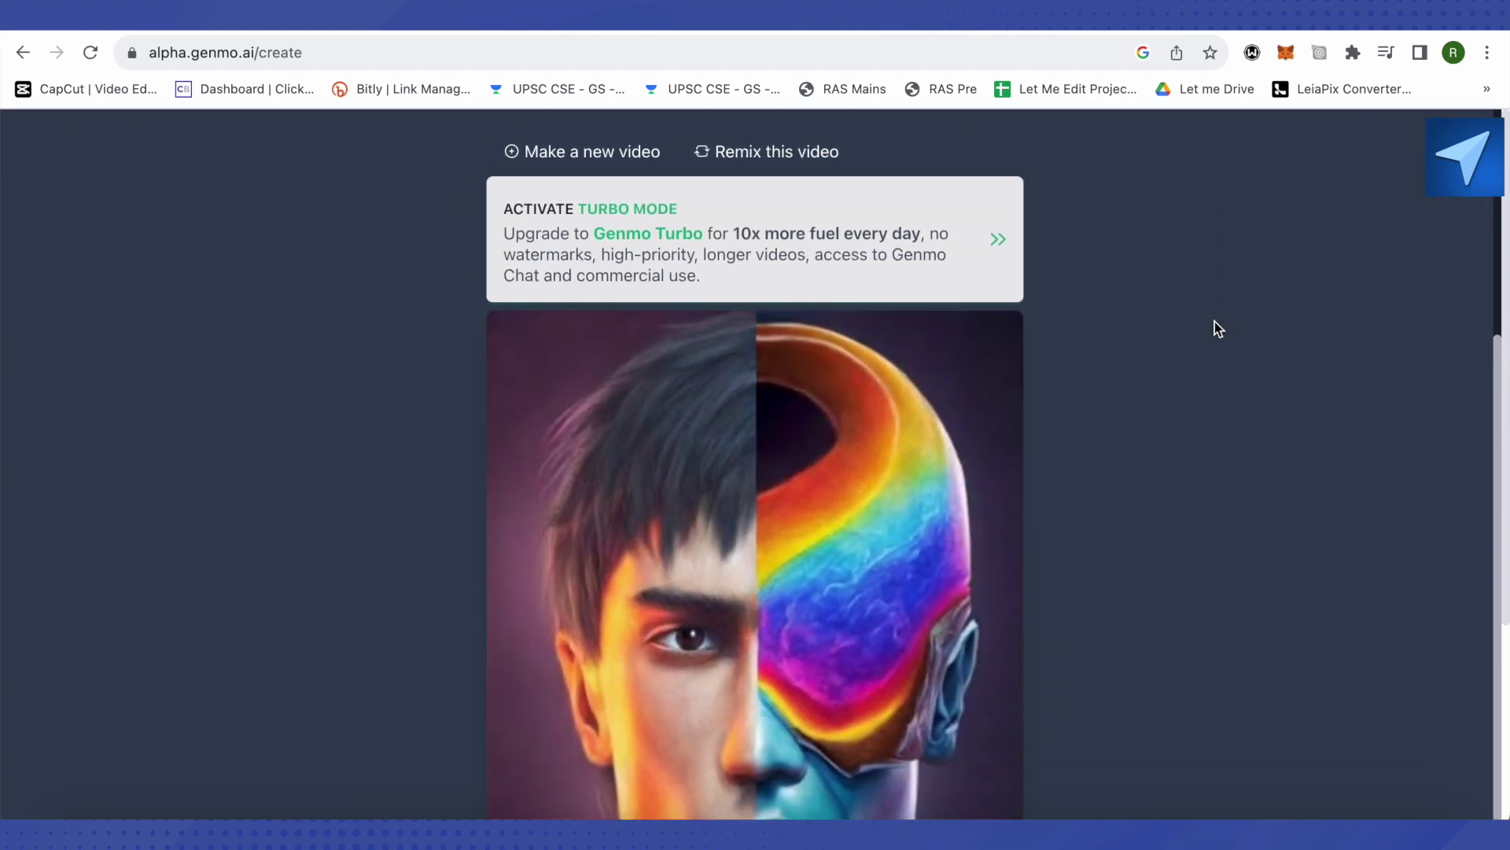
scroll(1214, 320, "down", 2)
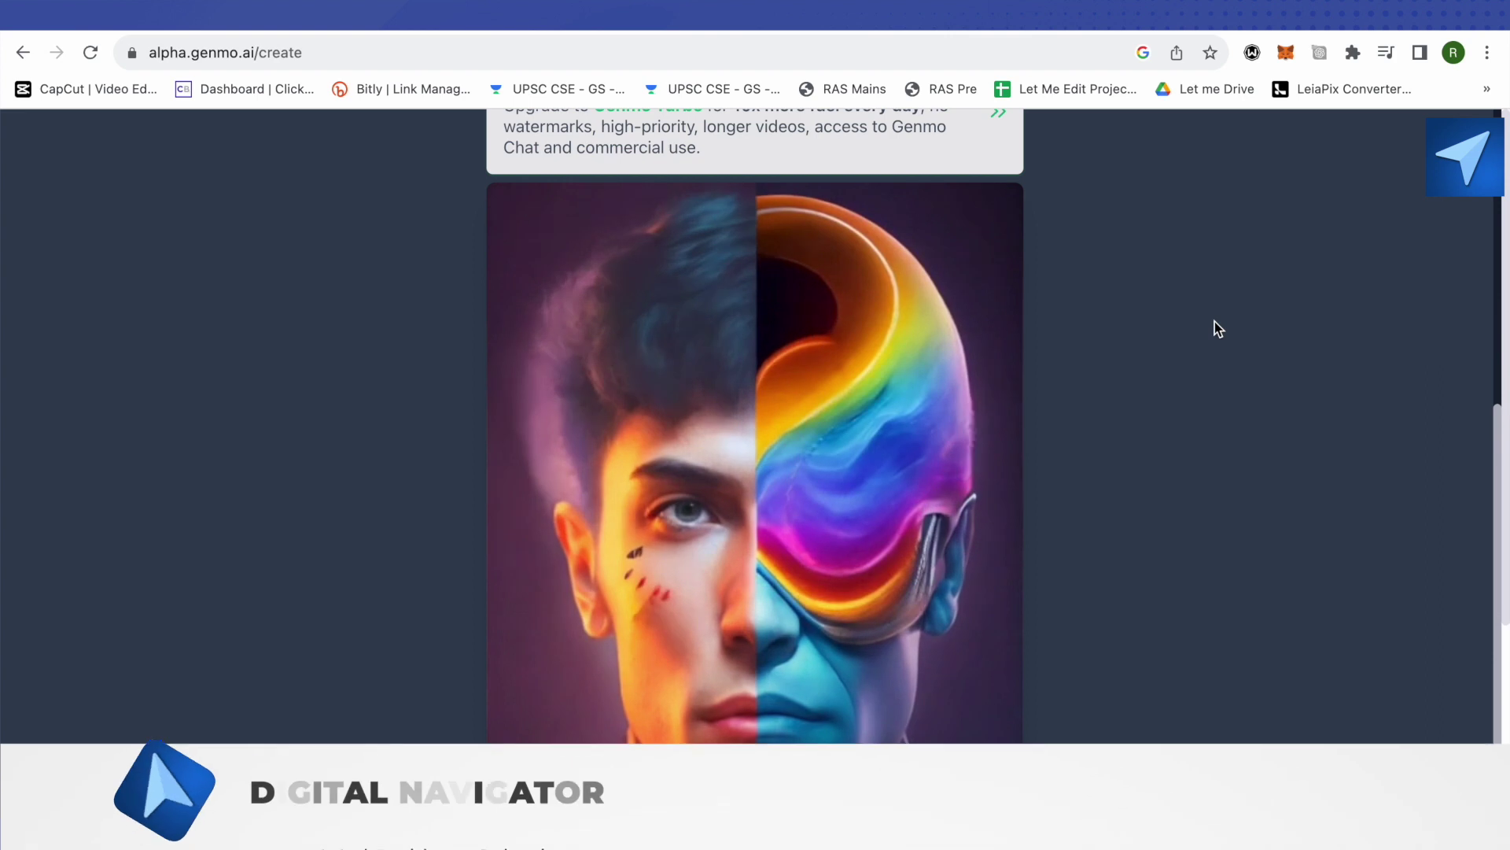
scroll(1218, 329, "down", 1)
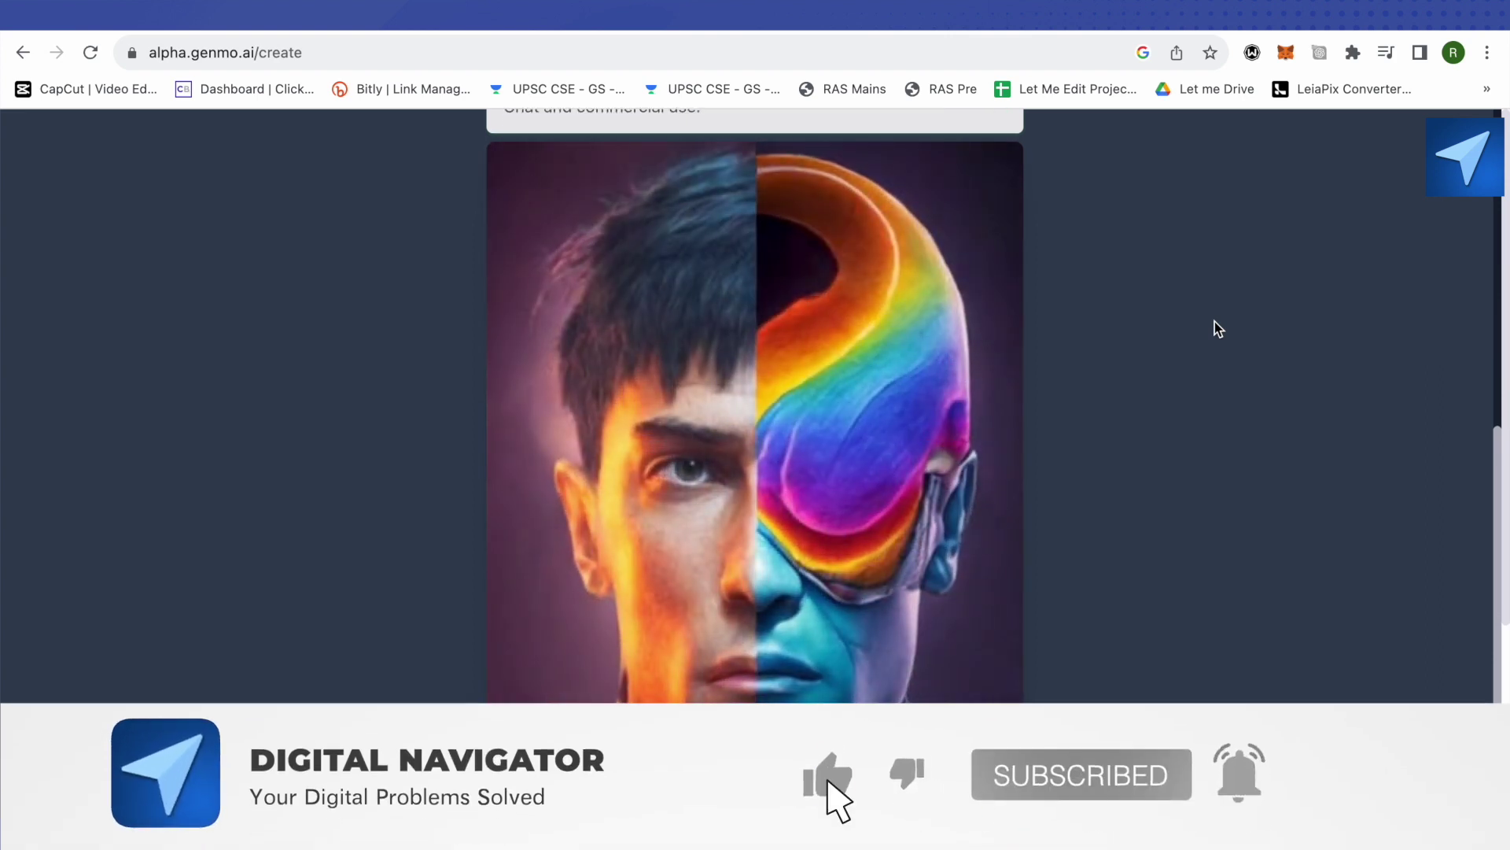